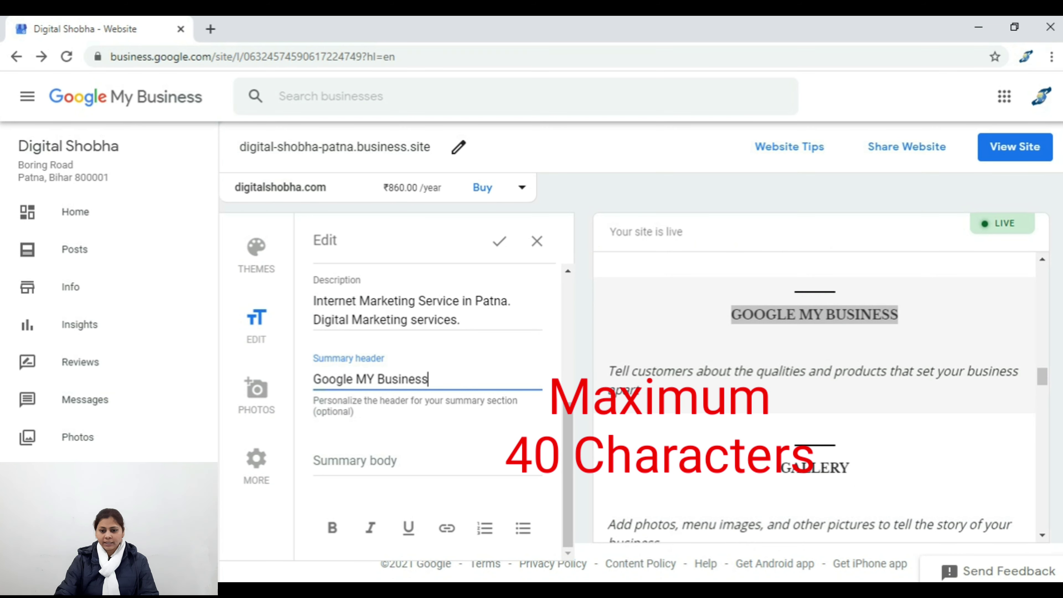
Step: Type 'Please subsribe my youtube channel' in the summary body and link 'youtube channel' to youtube.com
{"action": "left_click", "coordinate": [354, 460]}
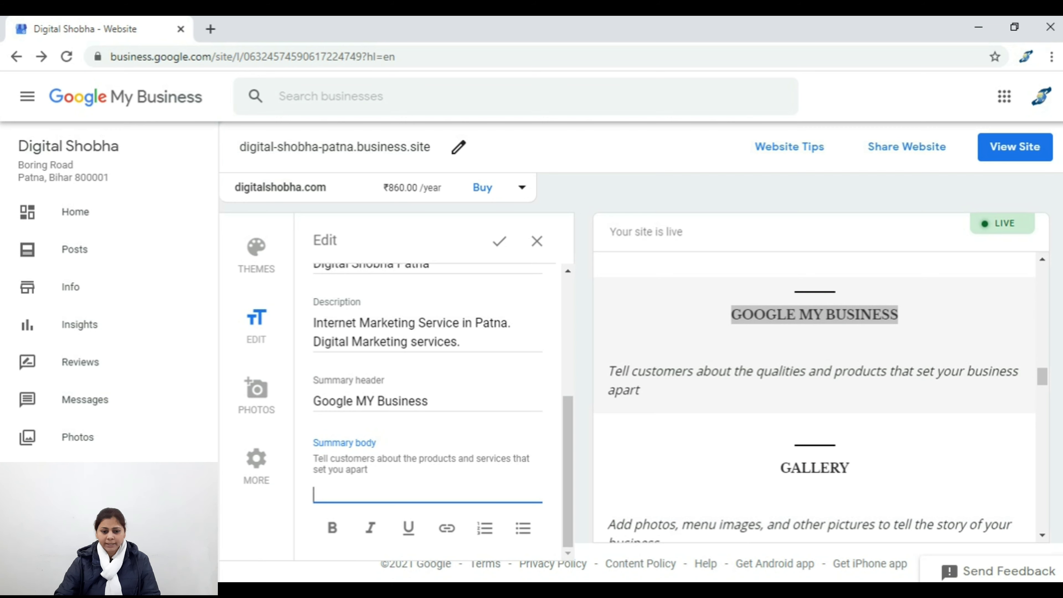
{"action": "type", "text": "Please subsribe my youtube"}
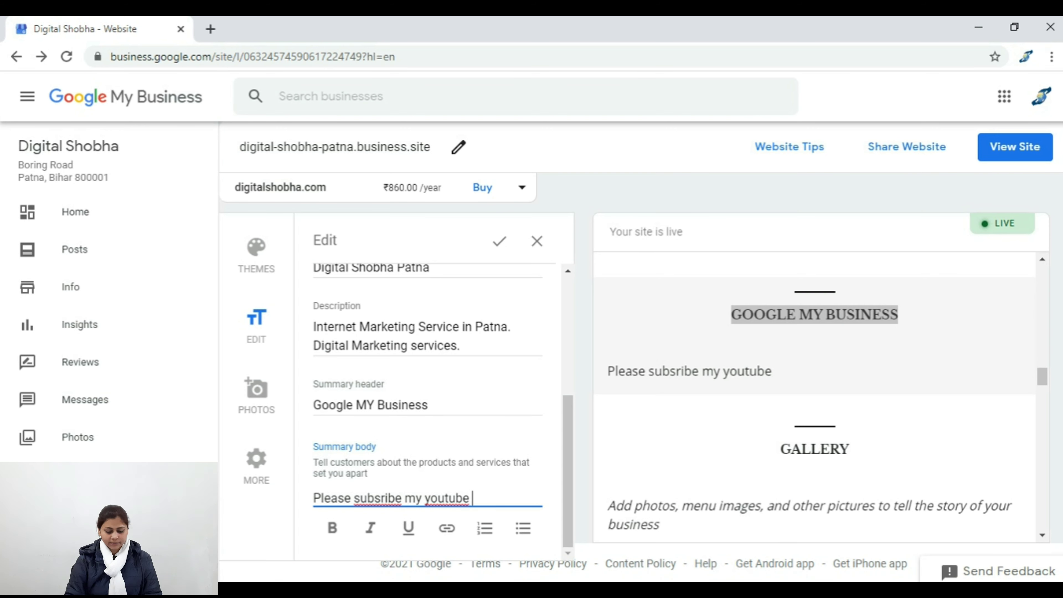
{"action": "type", "text": "channel"}
{"action": "key", "text": "ctrl+shift+Left"}
{"action": "key", "text": "ctrl+shift+Left"}
{"action": "left_click", "coordinate": [446, 528]}
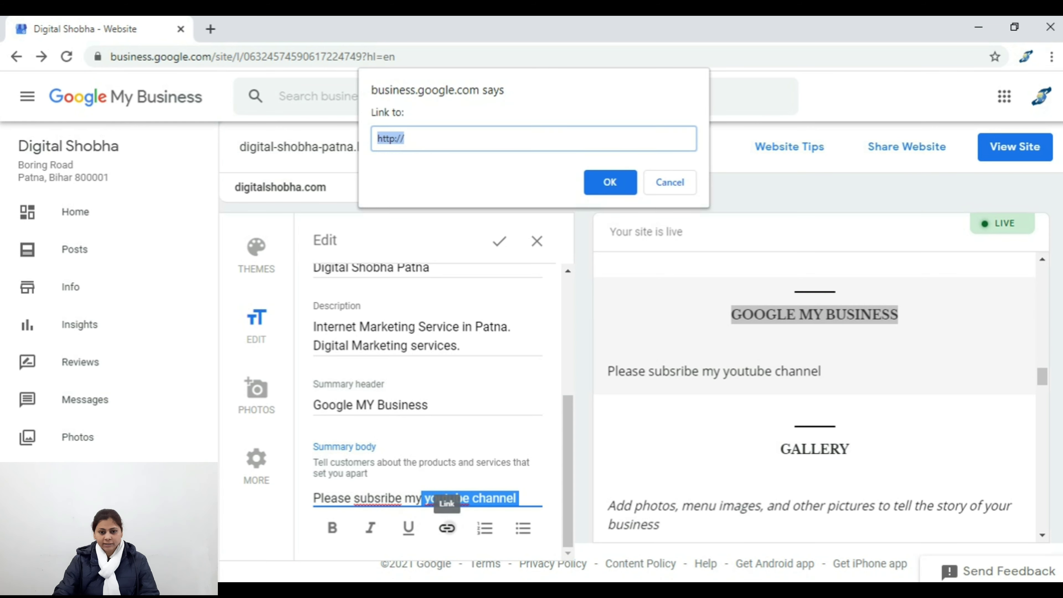
{"action": "key", "text": "End"}
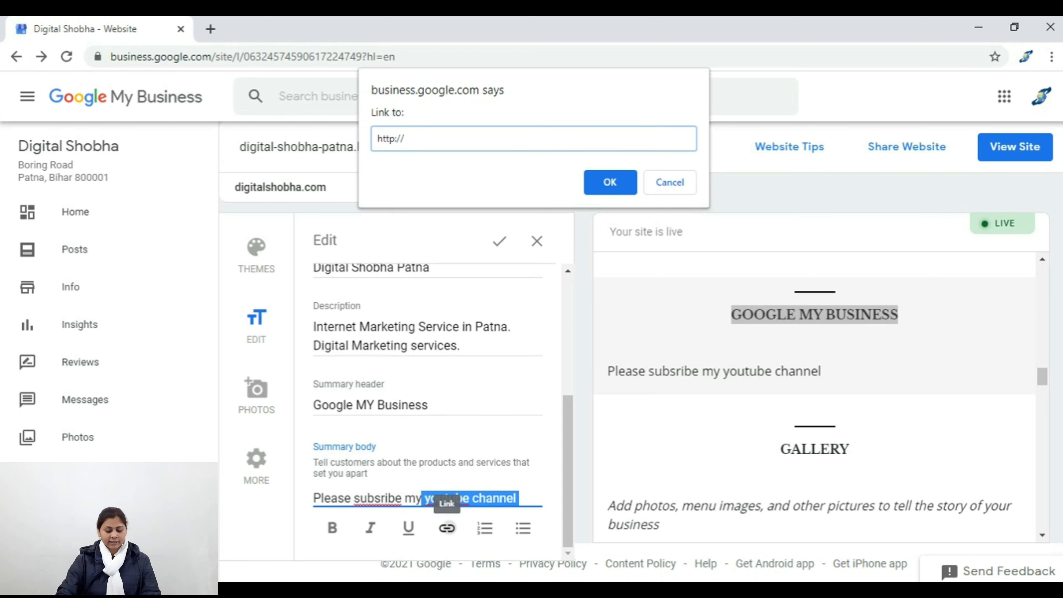
{"action": "type", "text": "youtu"}
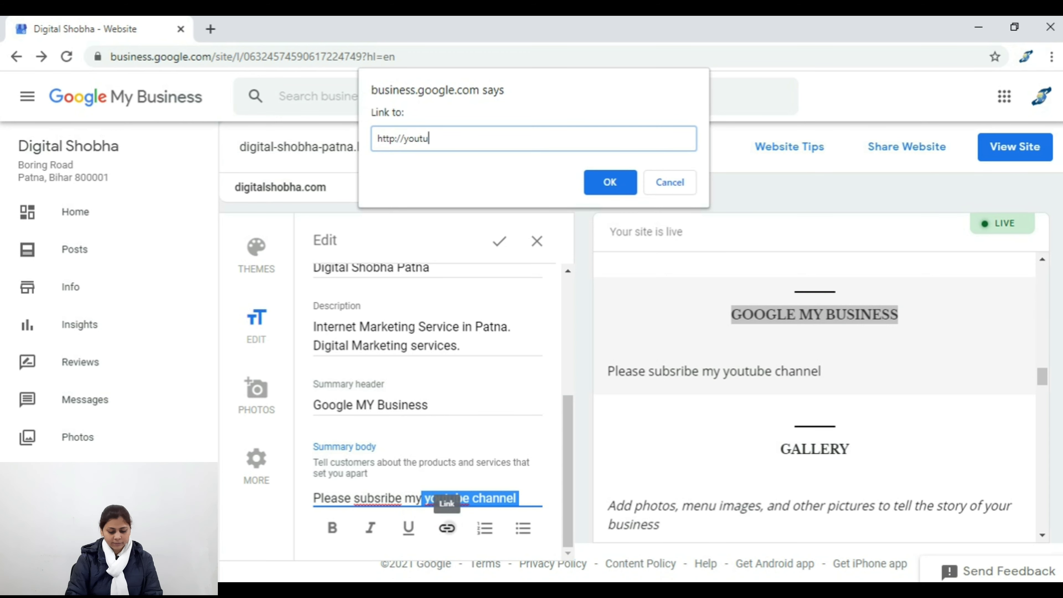
{"action": "type", "text": "be.com"}
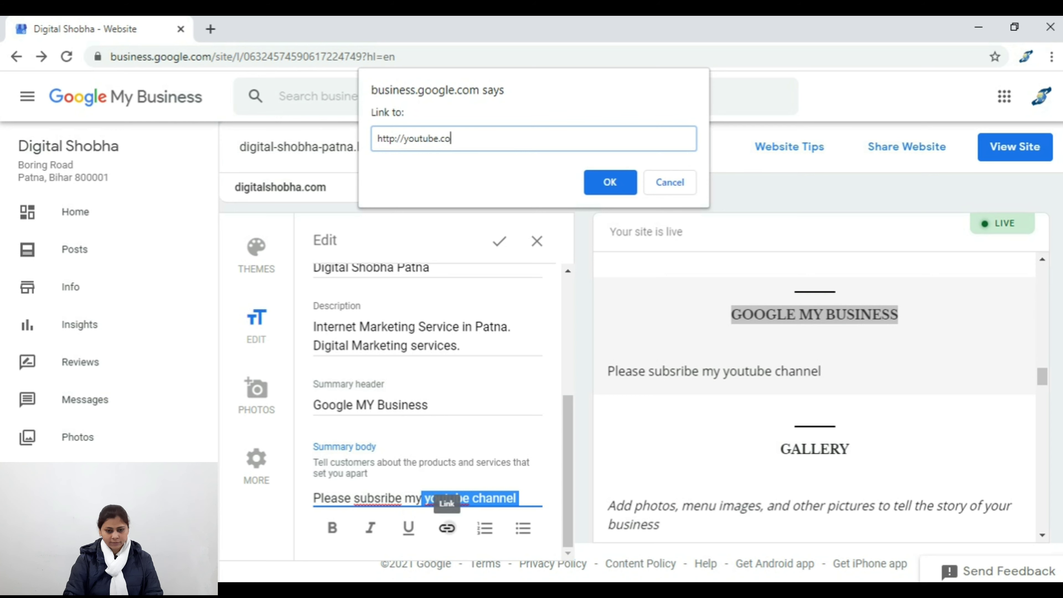
{"action": "key", "text": "Return"}
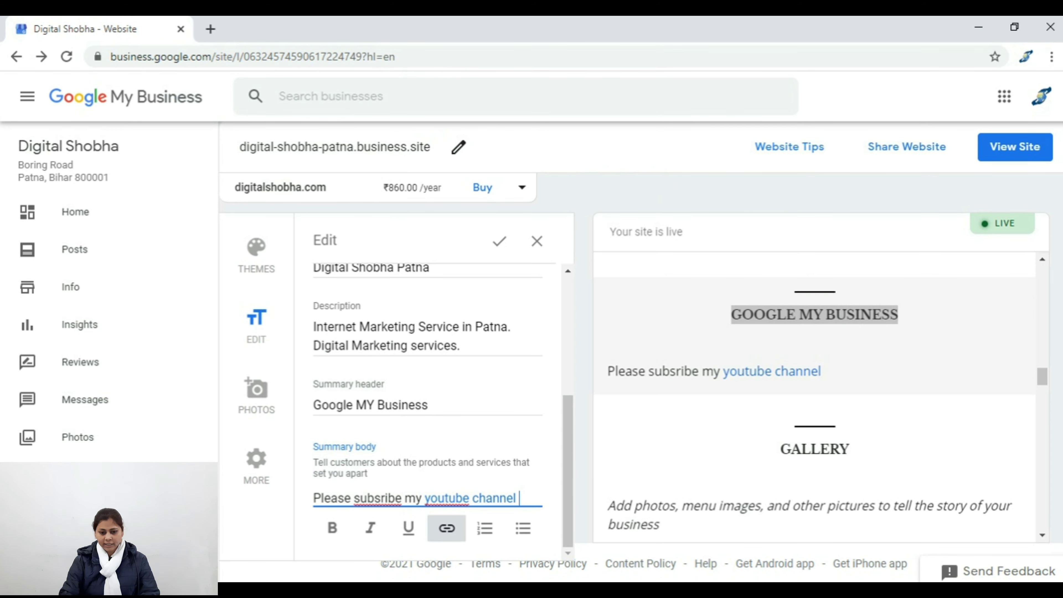
{"action": "key", "text": "Return"}
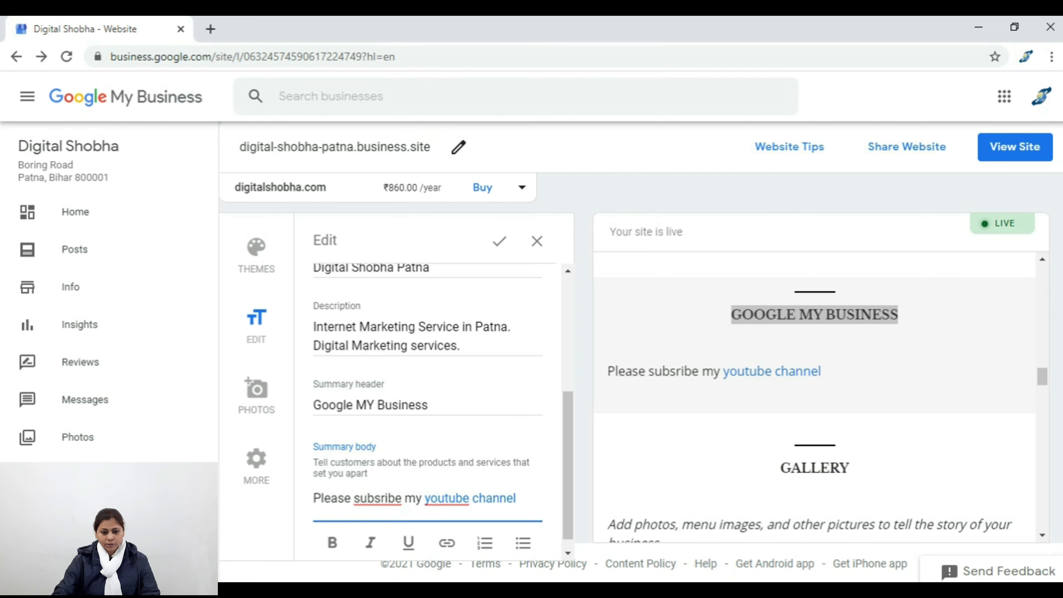
Step: Make 'Please' bold, 'subsribe' italic and 'my' underlined in the summary sentence
{"action": "key", "text": "Up"}
{"action": "key", "text": "ctrl+shift+Right"}
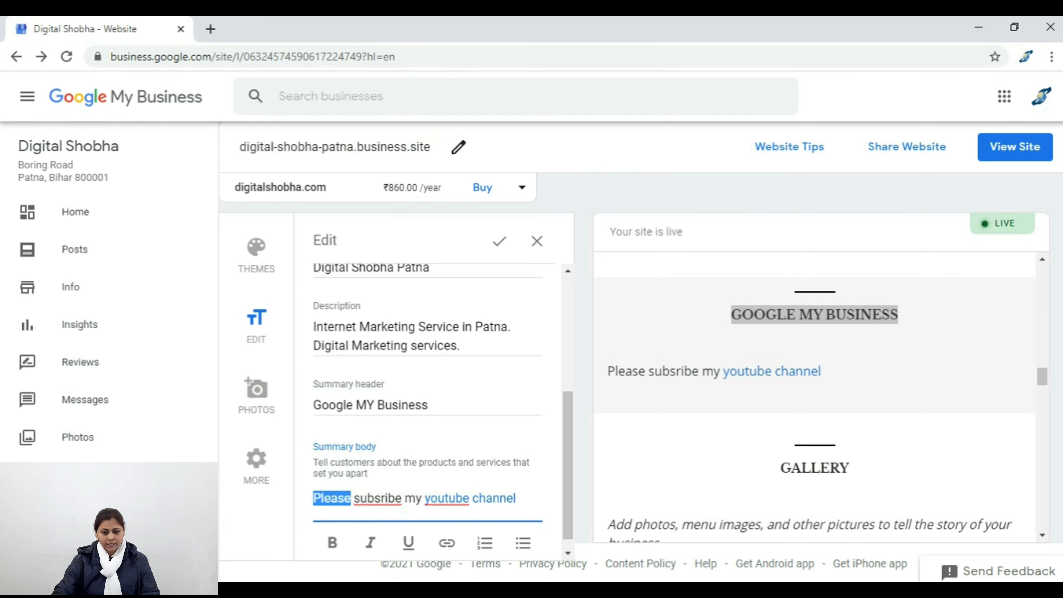
{"action": "key", "text": "ctrl+b"}
{"action": "key", "text": "Right"}
{"action": "key", "text": "shift+Right"}
{"action": "key", "text": "shift+Right"}
{"action": "key", "text": "shift+Right"}
{"action": "key", "text": "shift+Right"}
{"action": "key", "text": "shift+Right"}
{"action": "key", "text": "shift+Right"}
{"action": "key", "text": "shift+Right"}
{"action": "key", "text": "shift+Right"}
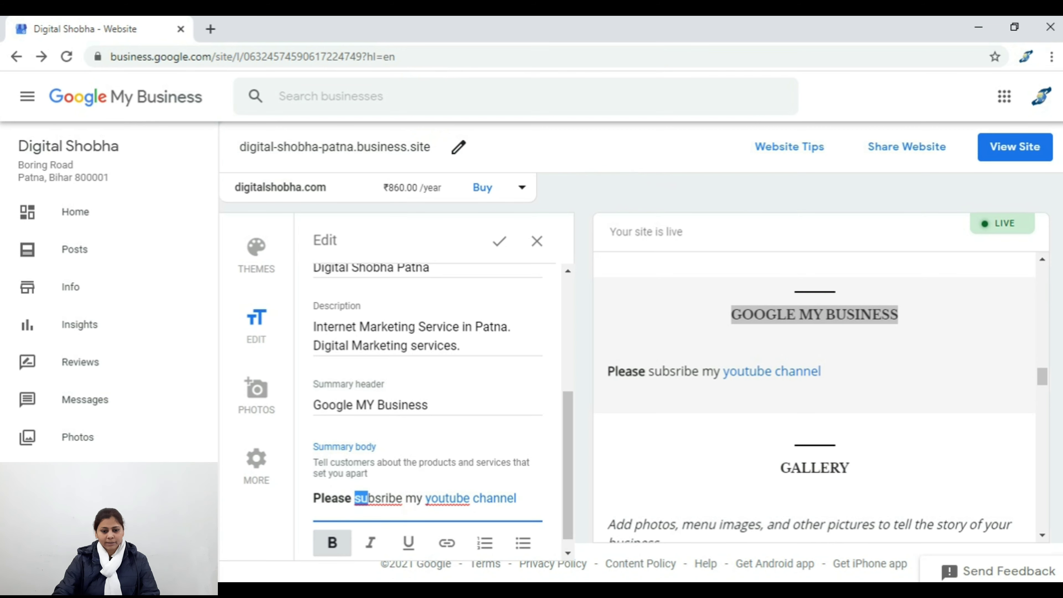
{"action": "key", "text": "ctrl+i"}
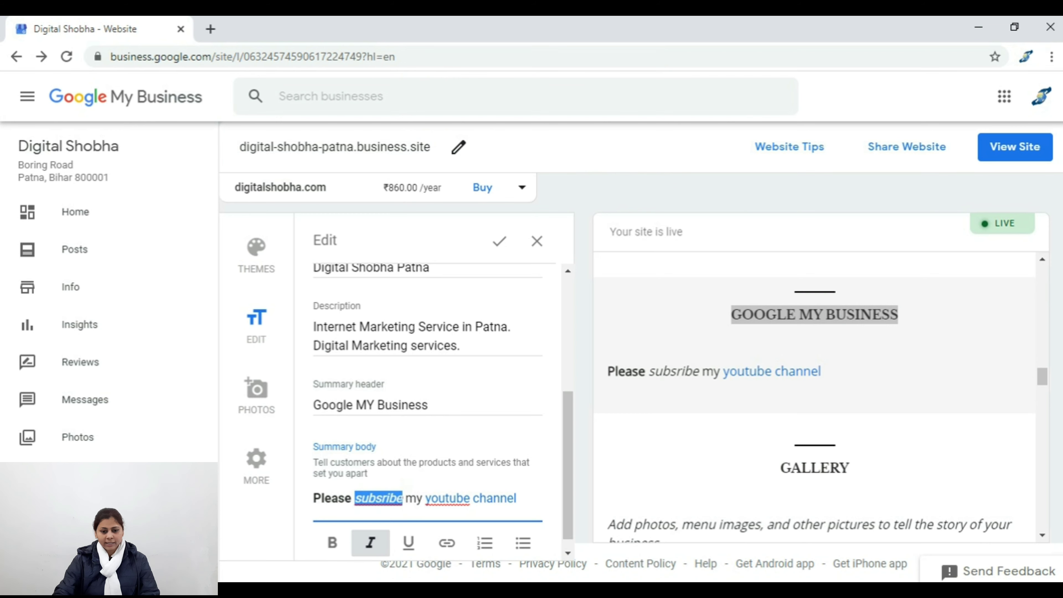
{"action": "key", "text": "Right"}
{"action": "key", "text": "Right"}
{"action": "key", "text": "shift+Right"}
{"action": "key", "text": "shift+Right"}
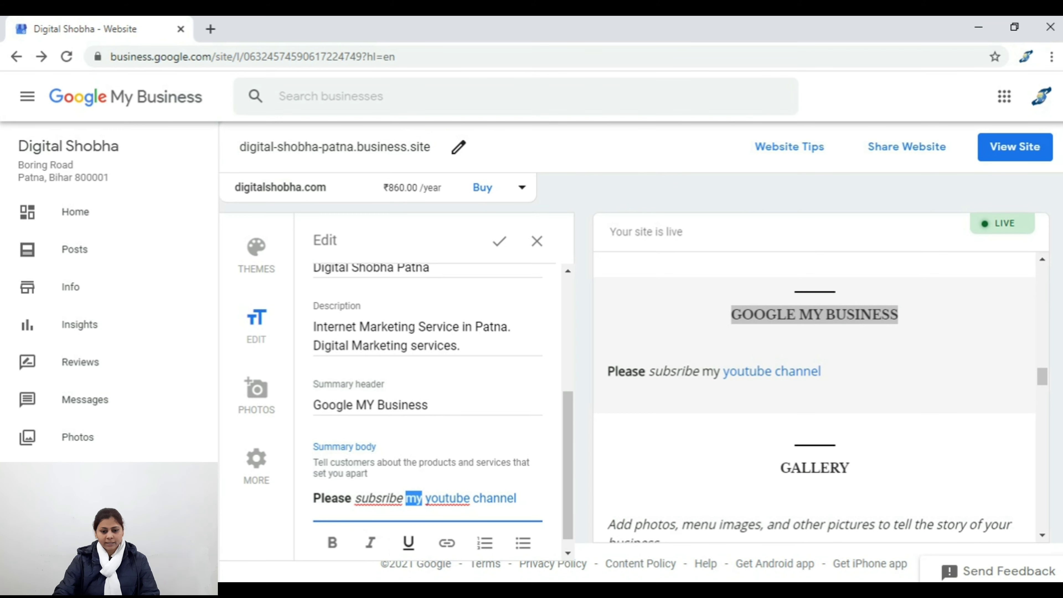
{"action": "left_click", "coordinate": [408, 543]}
Step: Add a bulleted list below the sentence with the owner's name and 'Patna'
{"action": "key", "text": "End"}
{"action": "key", "text": "Return"}
{"action": "type", "text": "Shobha"}
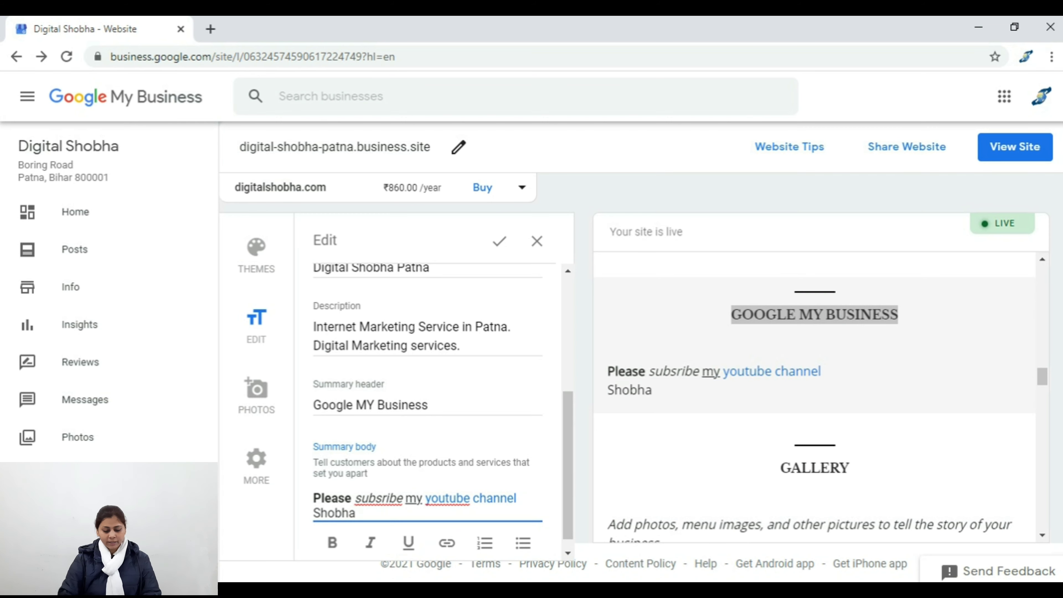
{"action": "type", "text": " Singh"}
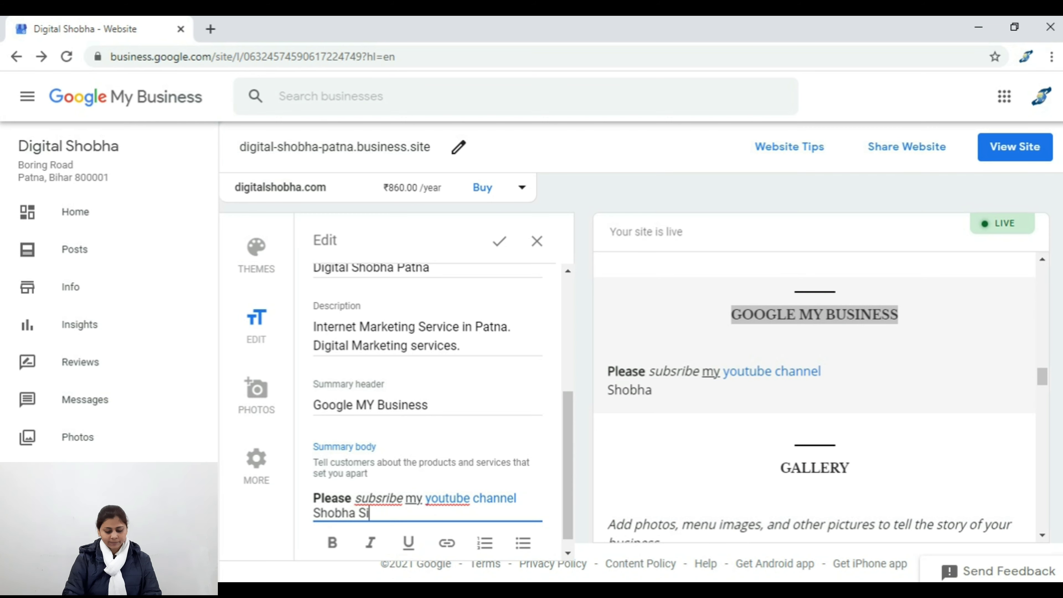
{"action": "left_click_drag", "start_coordinate": [313, 513], "coordinate": [390, 514]}
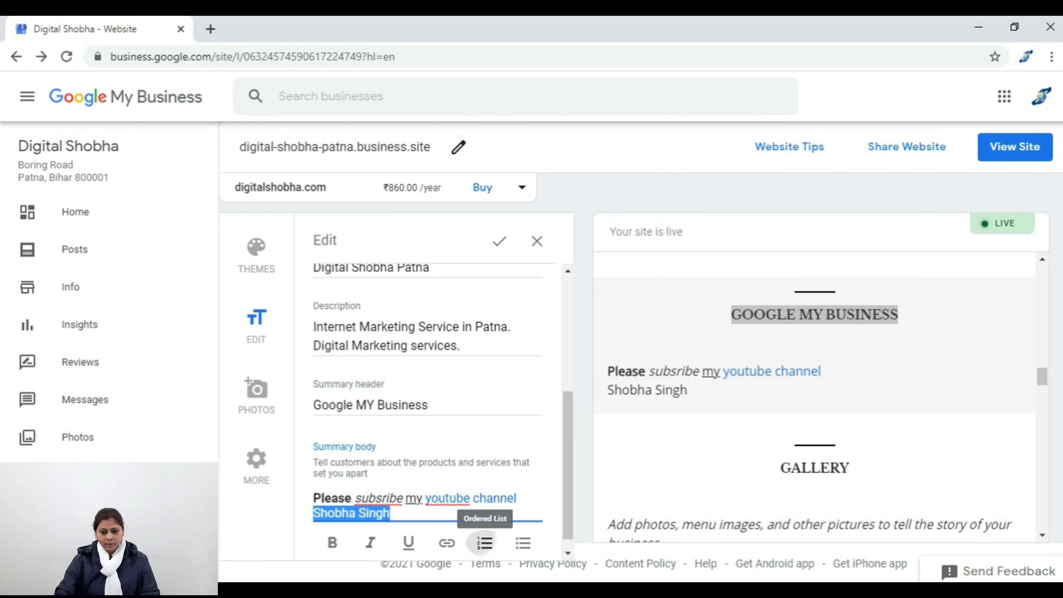
{"action": "left_click", "coordinate": [485, 543]}
{"action": "left_click", "coordinate": [419, 513]}
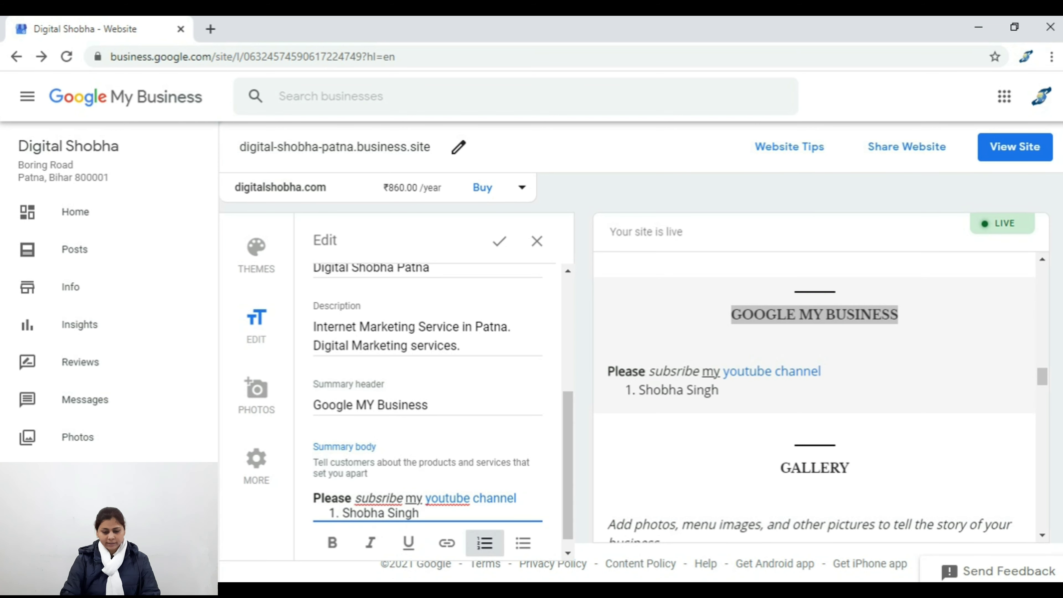
{"action": "key", "text": "Return"}
{"action": "type", "text": "Patna"}
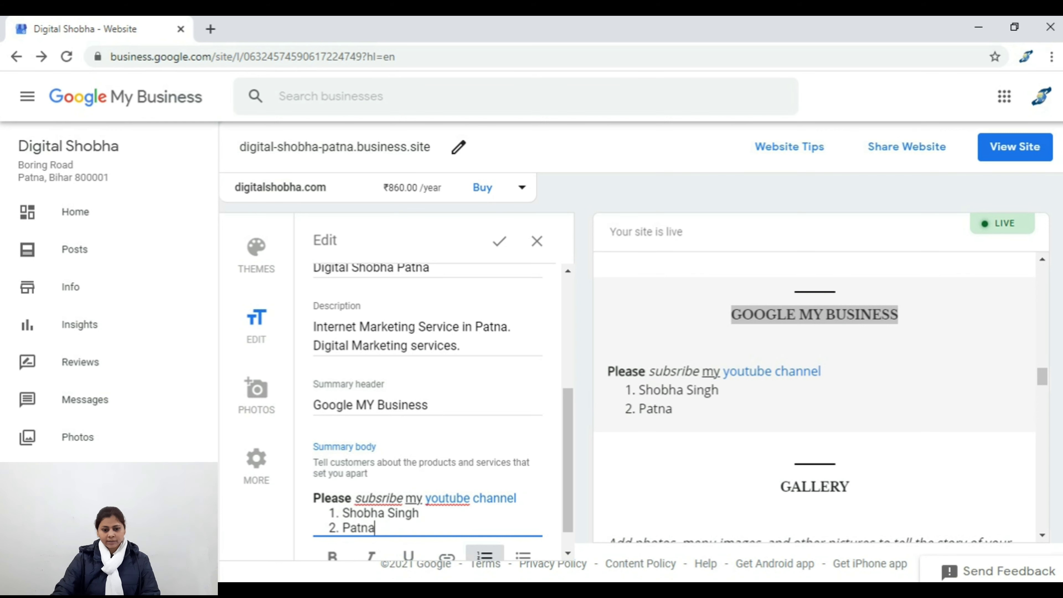
{"action": "scroll", "coordinate": [426, 410], "scroll_direction": "down", "scroll_amount": 1}
{"action": "left_click", "coordinate": [523, 555]}
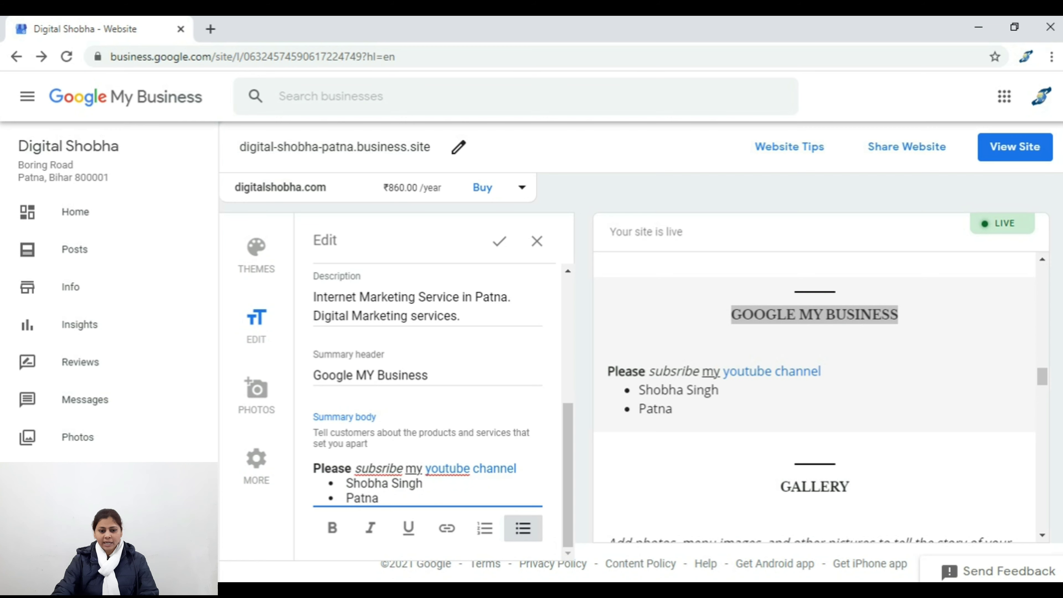
{"action": "key", "text": "Tab"}
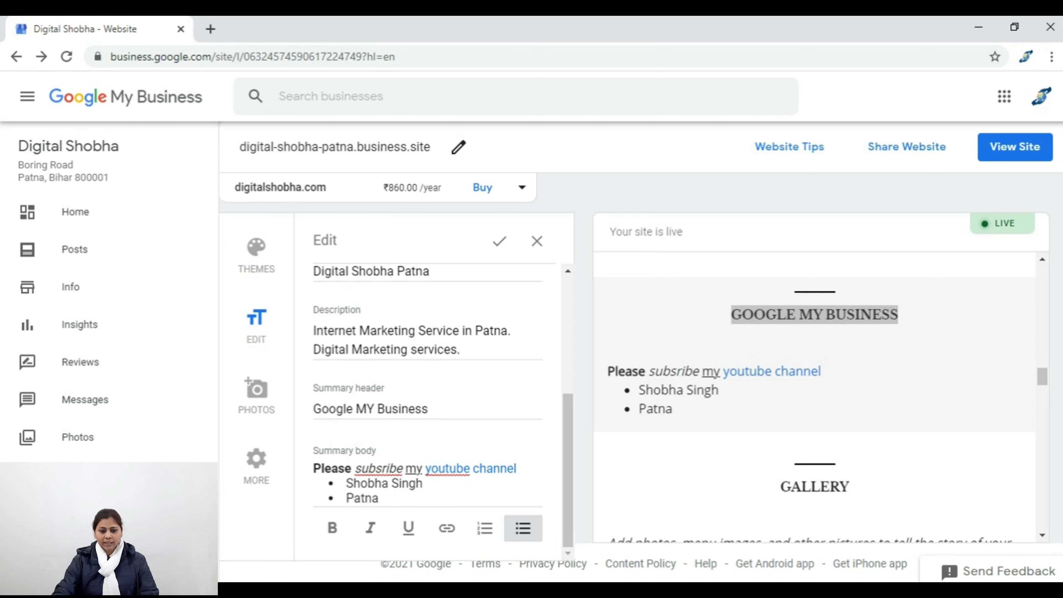
{"action": "left_click", "coordinate": [378, 498]}
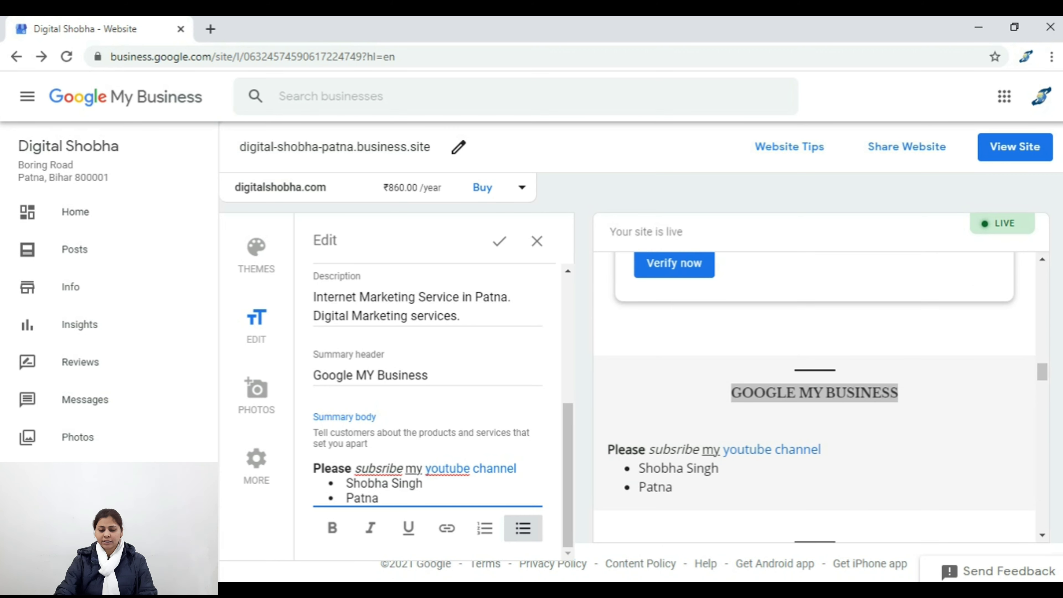
Step: Select all of the formatted summary body text
{"action": "key", "text": "ctrl+a"}
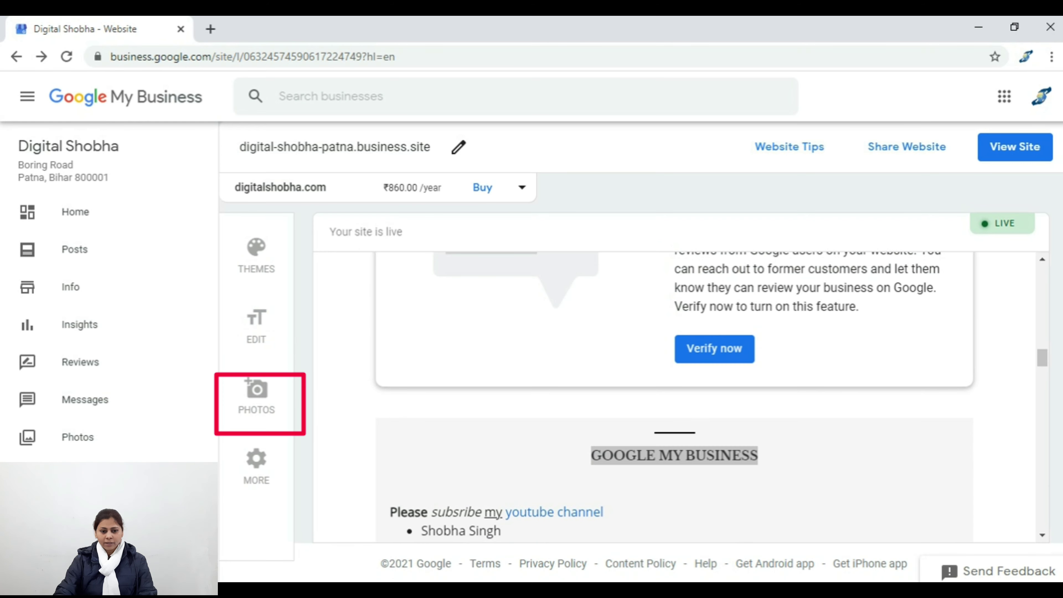
Step: Upload gmb Ownership claim.jpg and Google My Business Suspended.jpg to the website gallery
{"action": "left_click", "coordinate": [256, 395]}
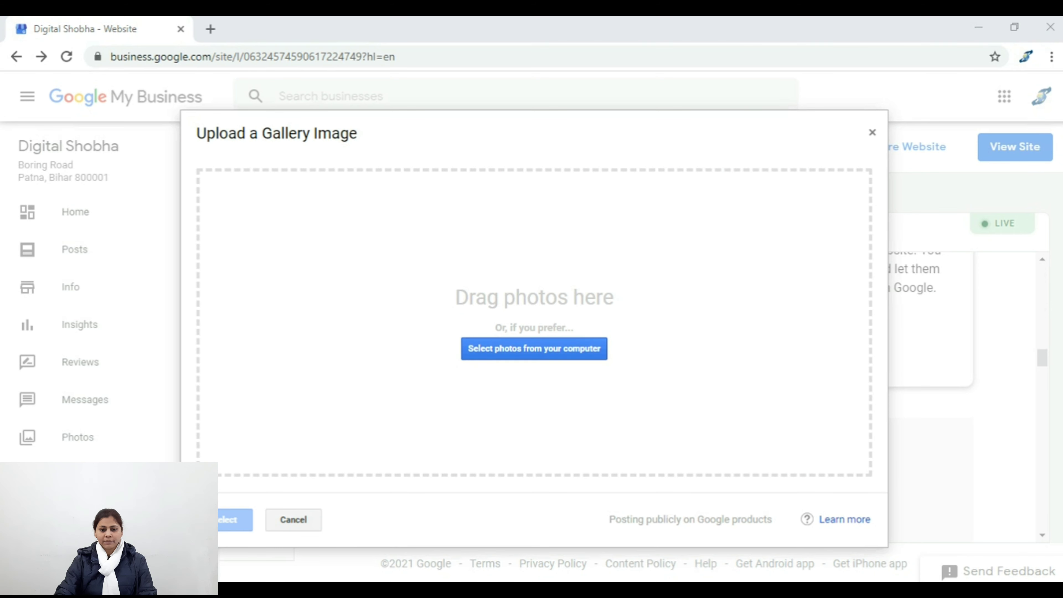
{"action": "left_click", "coordinate": [272, 289]}
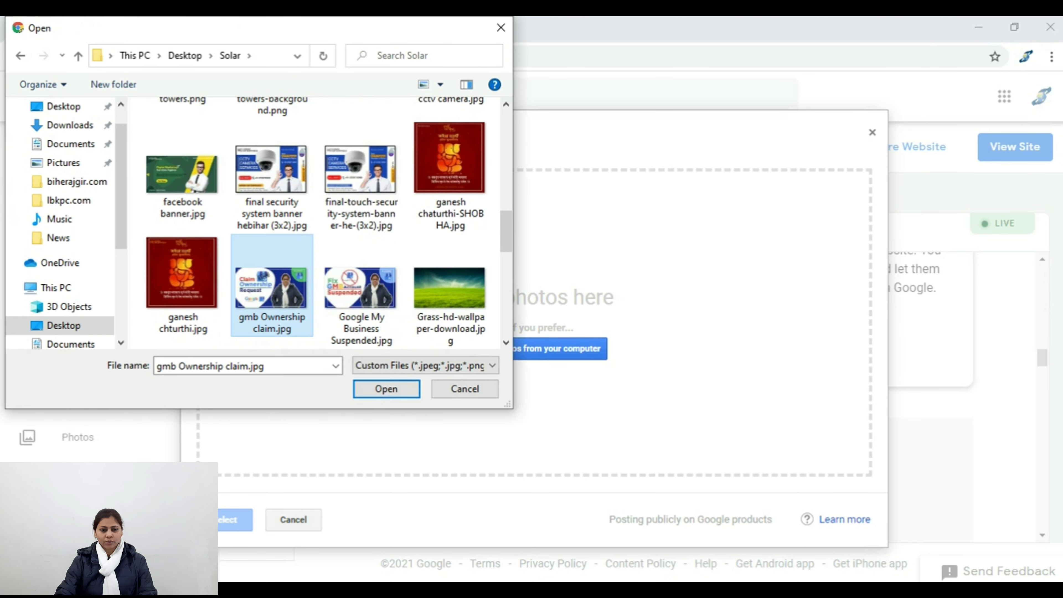
{"action": "left_click", "coordinate": [360, 288], "text": "ctrl"}
{"action": "key", "text": "Return"}
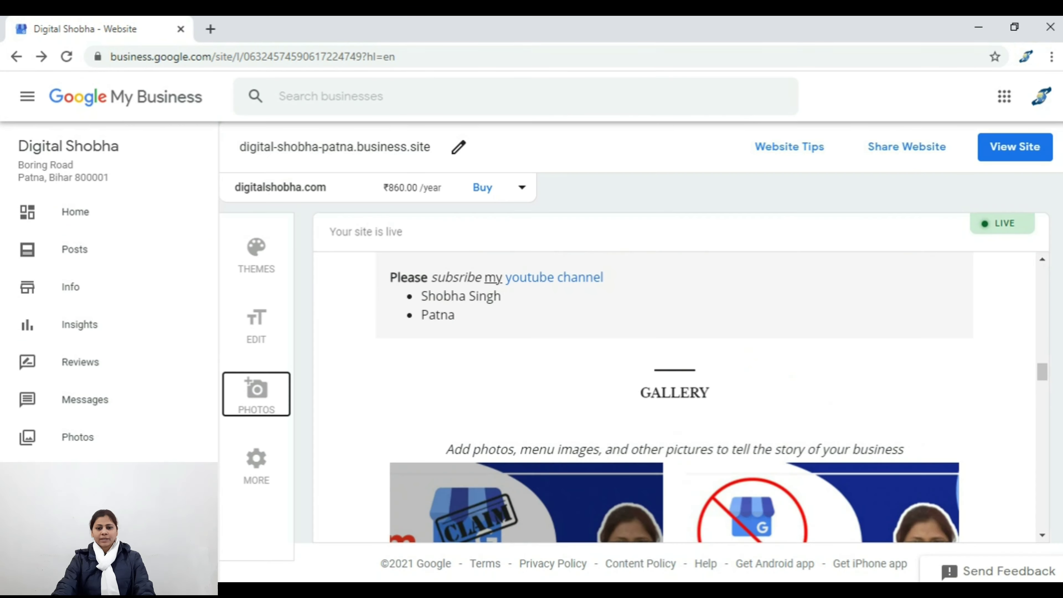
{"action": "left_click_drag", "start_coordinate": [640, 392], "coordinate": [708, 392]}
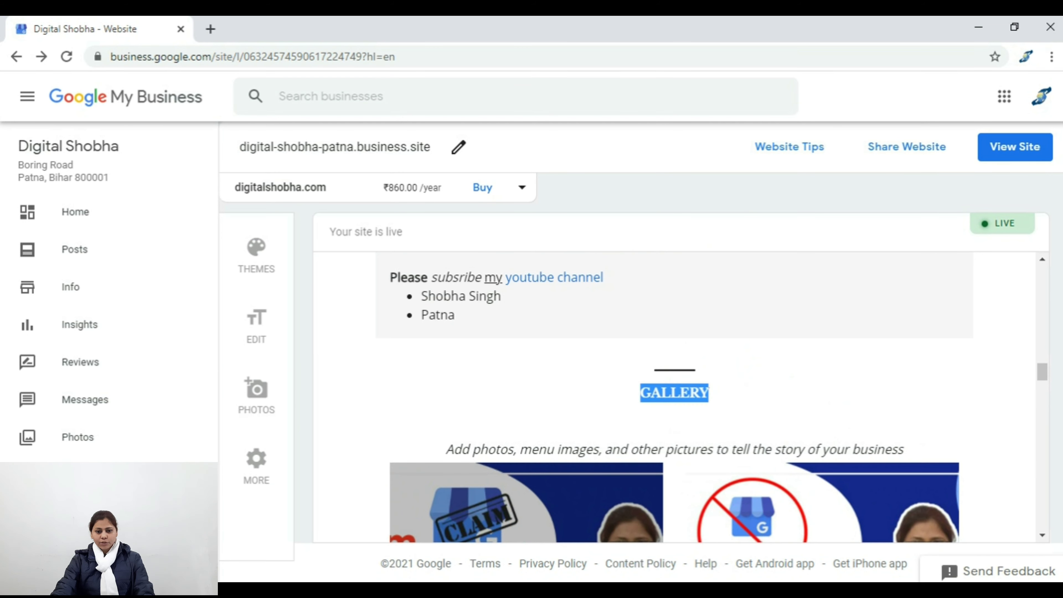
{"action": "scroll", "coordinate": [674, 398], "scroll_direction": "up", "scroll_amount": 5}
{"action": "scroll", "coordinate": [673, 397], "scroll_direction": "down", "scroll_amount": 2}
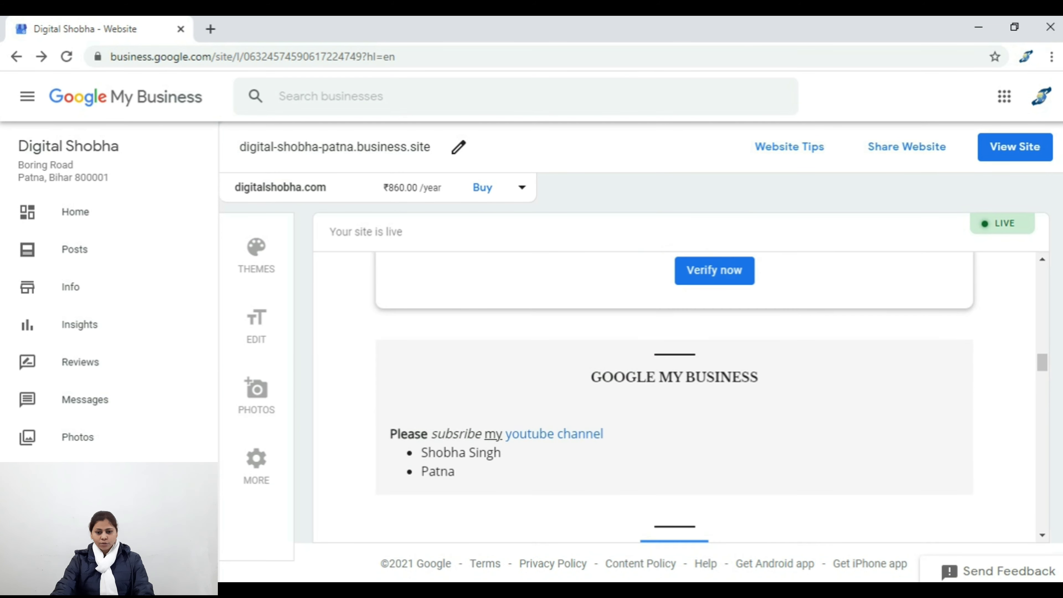
{"action": "scroll", "coordinate": [673, 397], "scroll_direction": "down", "scroll_amount": 4}
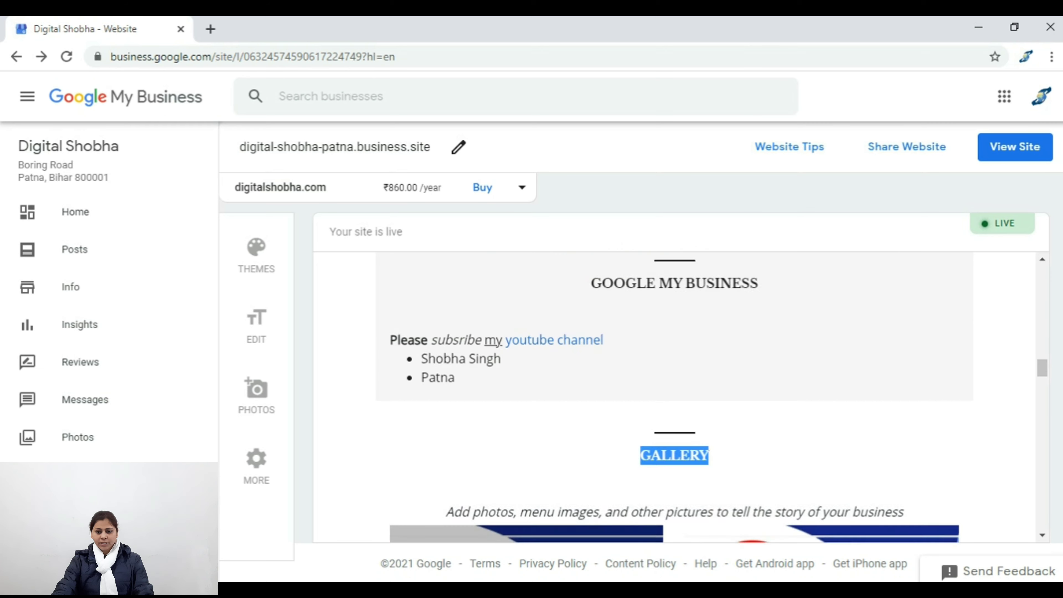
{"action": "scroll", "coordinate": [674, 398], "scroll_direction": "down", "scroll_amount": 4}
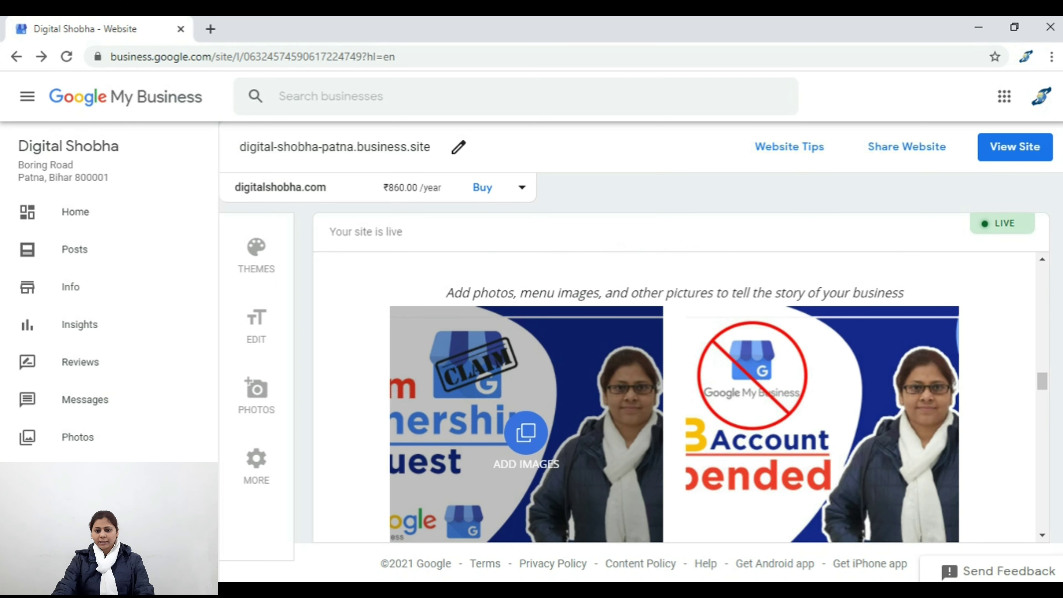
{"action": "scroll", "coordinate": [673, 397], "scroll_direction": "down", "scroll_amount": 5}
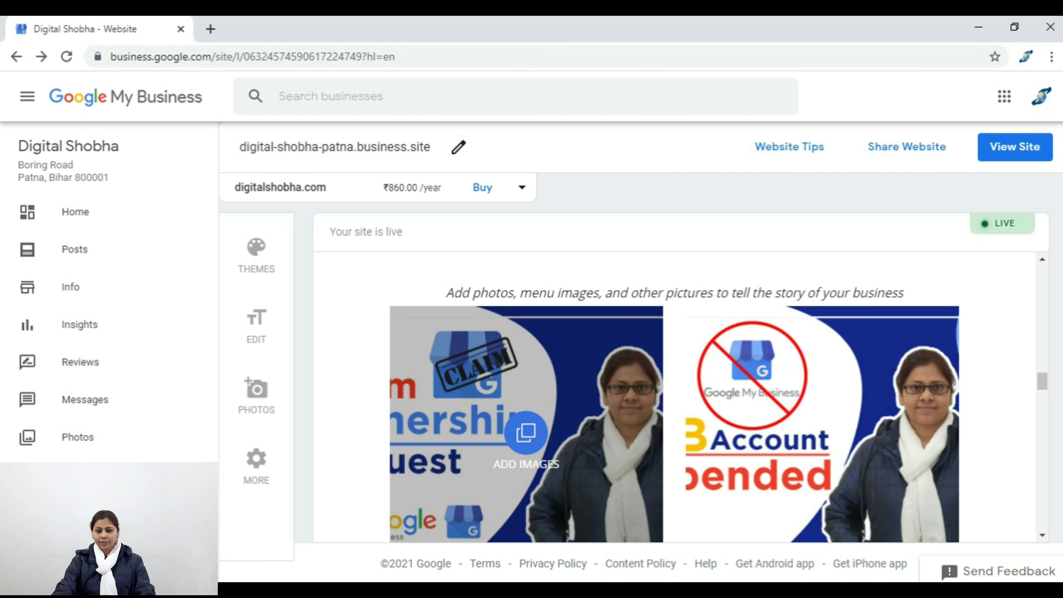
{"action": "scroll", "coordinate": [669, 397], "scroll_direction": "up", "scroll_amount": 2}
{"action": "scroll", "coordinate": [669, 398], "scroll_direction": "down", "scroll_amount": 4}
{"action": "scroll", "coordinate": [670, 398], "scroll_direction": "up", "scroll_amount": 3}
{"action": "scroll", "coordinate": [670, 398], "scroll_direction": "down", "scroll_amount": 7}
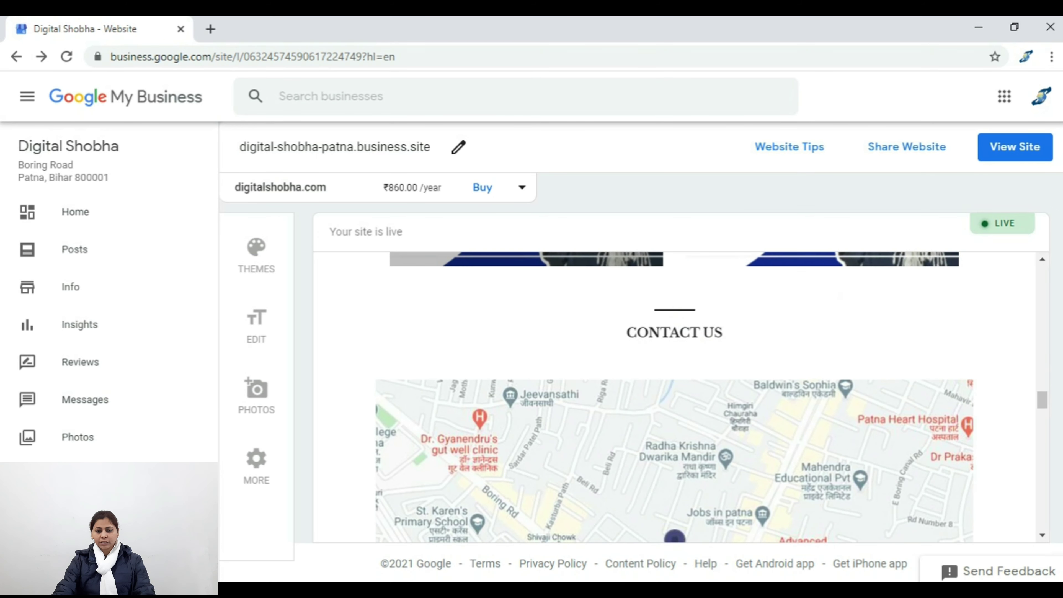
{"action": "scroll", "coordinate": [669, 397], "scroll_direction": "up", "scroll_amount": 3}
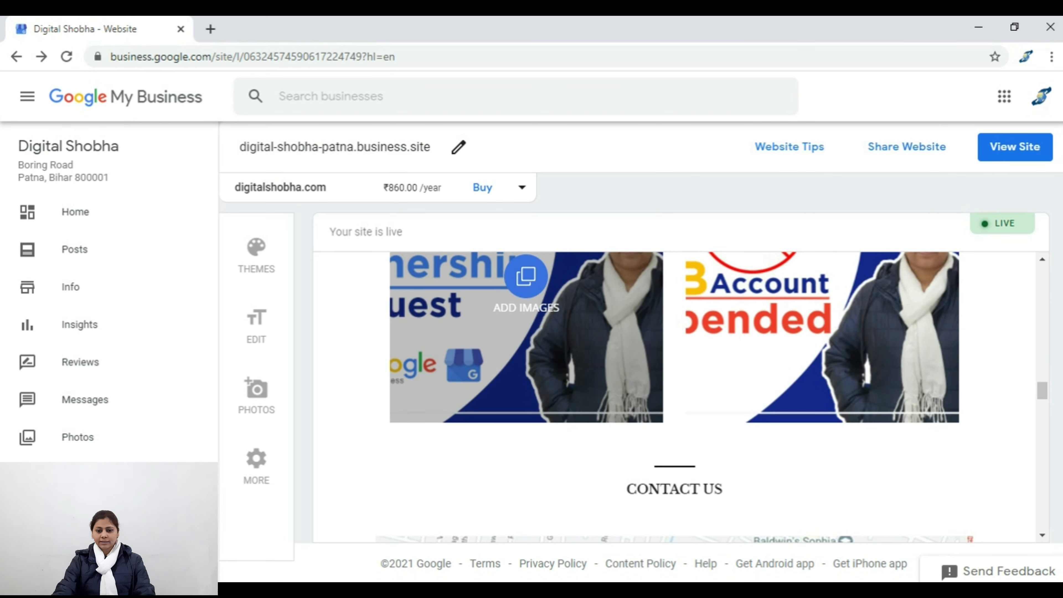
Step: Open the MORE settings, scroll down to Site settings and show the site language choices
{"action": "left_click", "coordinate": [256, 465]}
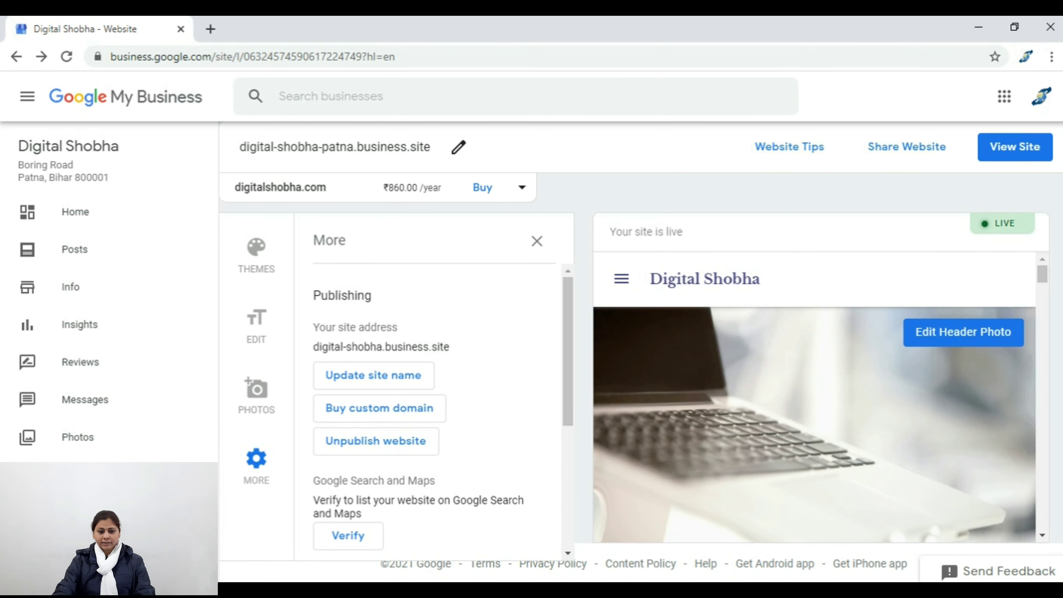
{"action": "scroll", "coordinate": [816, 398], "scroll_direction": "down", "scroll_amount": 2}
{"action": "scroll", "coordinate": [431, 419], "scroll_direction": "down", "scroll_amount": 2}
{"action": "scroll", "coordinate": [431, 419], "scroll_direction": "up", "scroll_amount": 2}
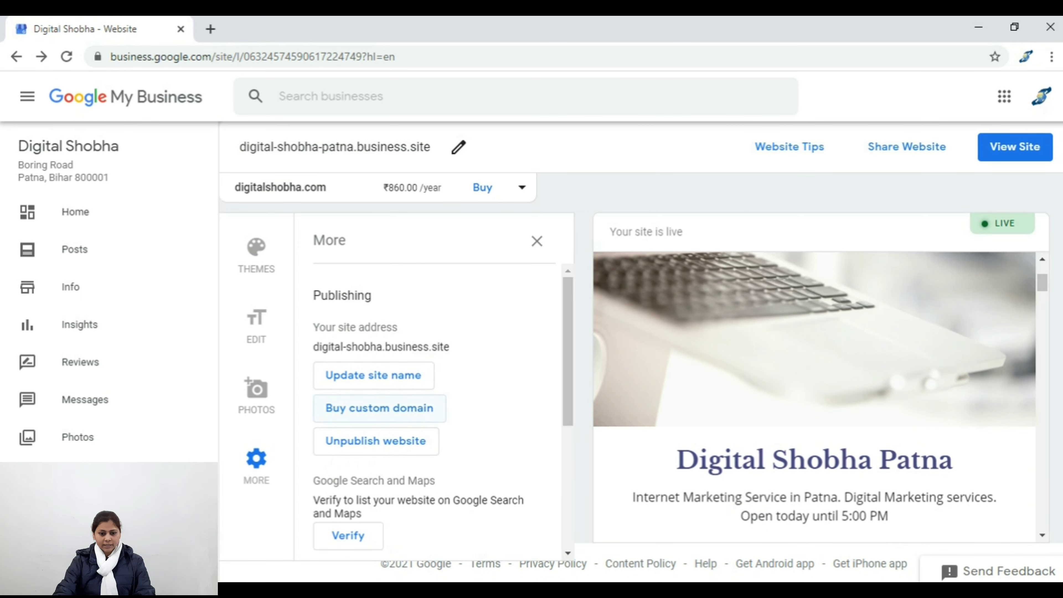
{"action": "scroll", "coordinate": [431, 419], "scroll_direction": "down", "scroll_amount": 4}
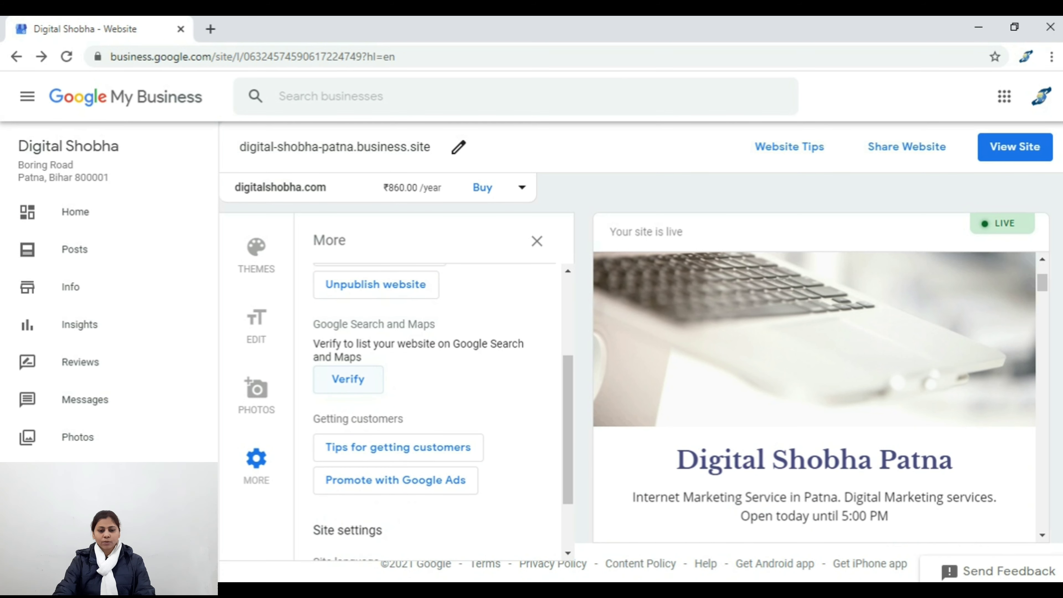
{"action": "scroll", "coordinate": [815, 393], "scroll_direction": "down", "scroll_amount": 4}
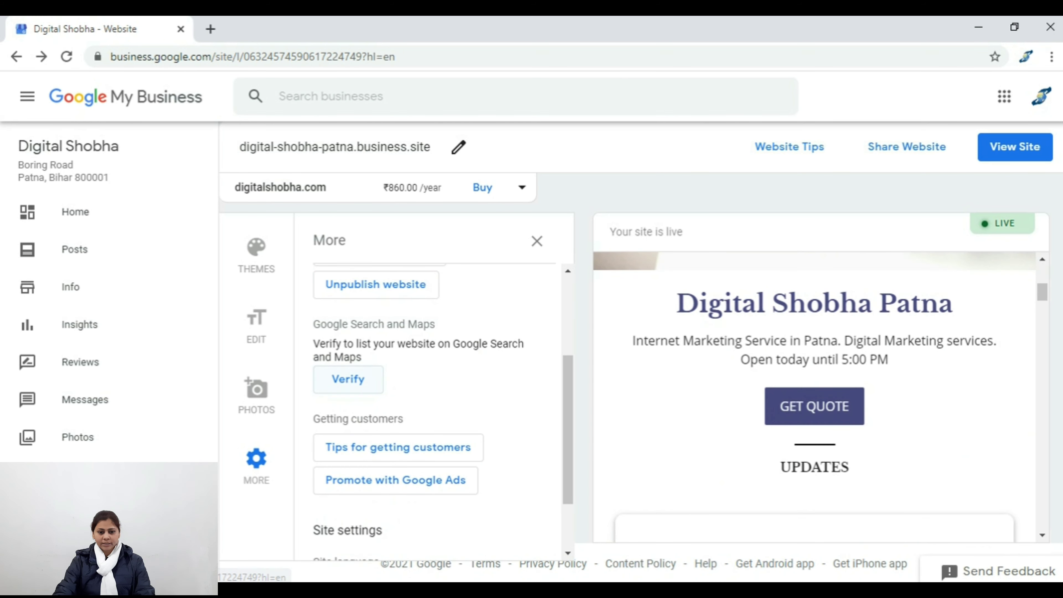
{"action": "scroll", "coordinate": [347, 379], "scroll_direction": "down", "scroll_amount": 2}
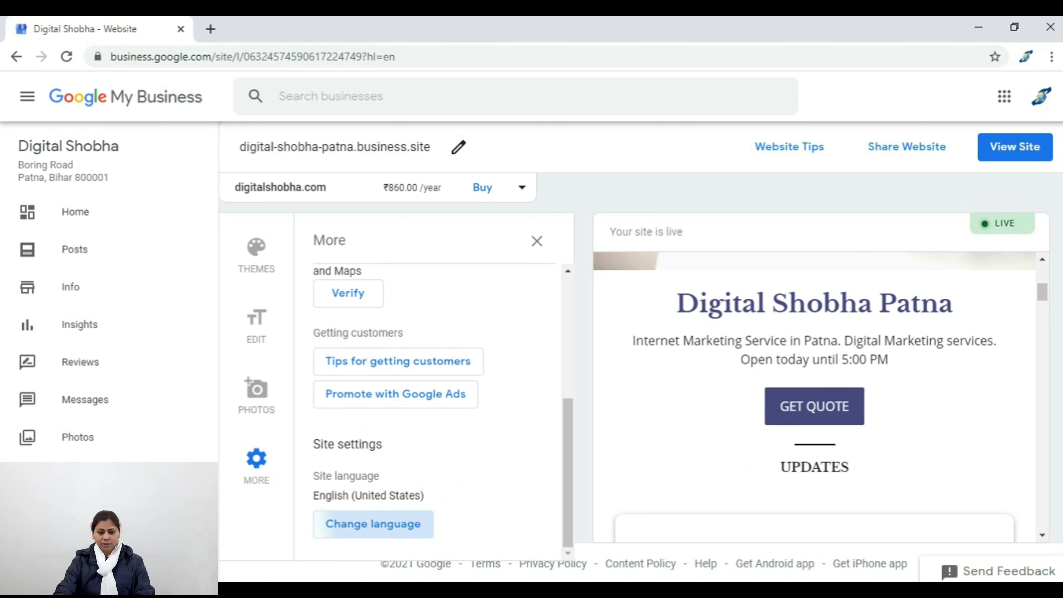
{"action": "left_click", "coordinate": [373, 523]}
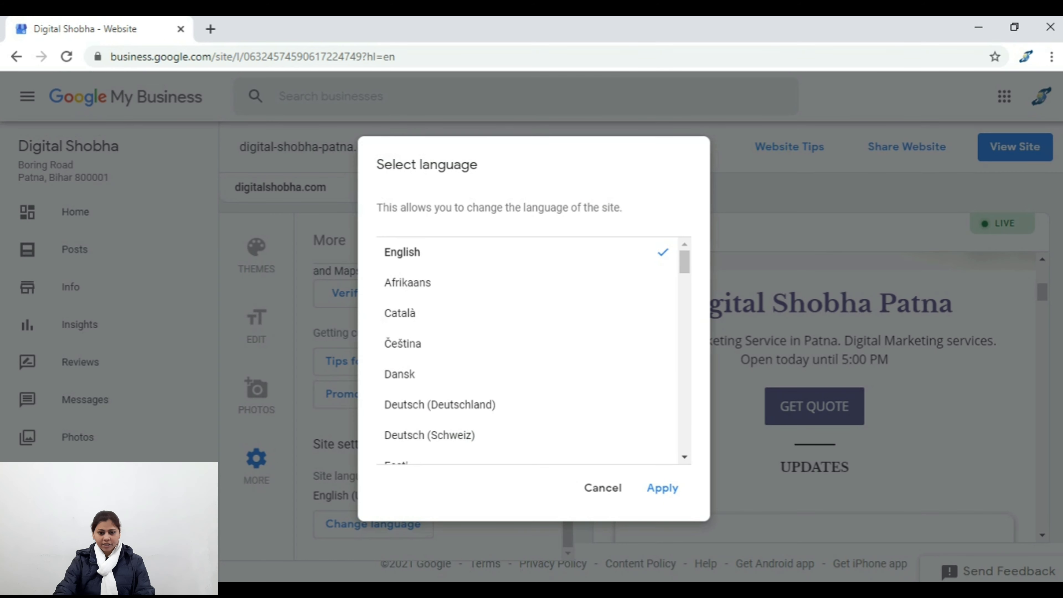
Step: Dismiss the language choices, close the extra settings and open the live site in a new tab
{"action": "scroll", "coordinate": [527, 350], "scroll_direction": "down", "scroll_amount": 15}
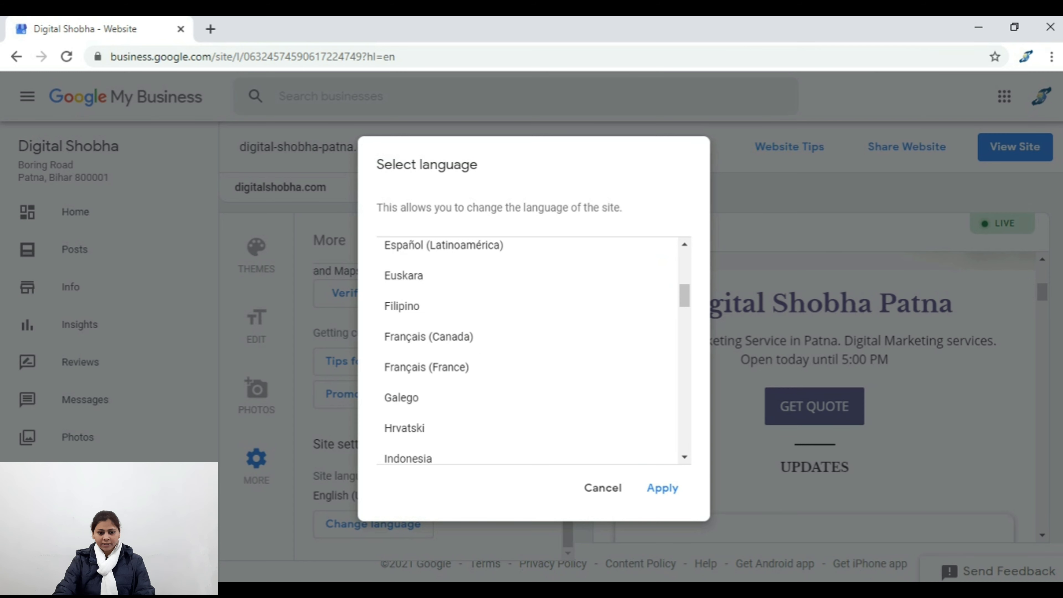
{"action": "scroll", "coordinate": [527, 349], "scroll_direction": "down", "scroll_amount": 3}
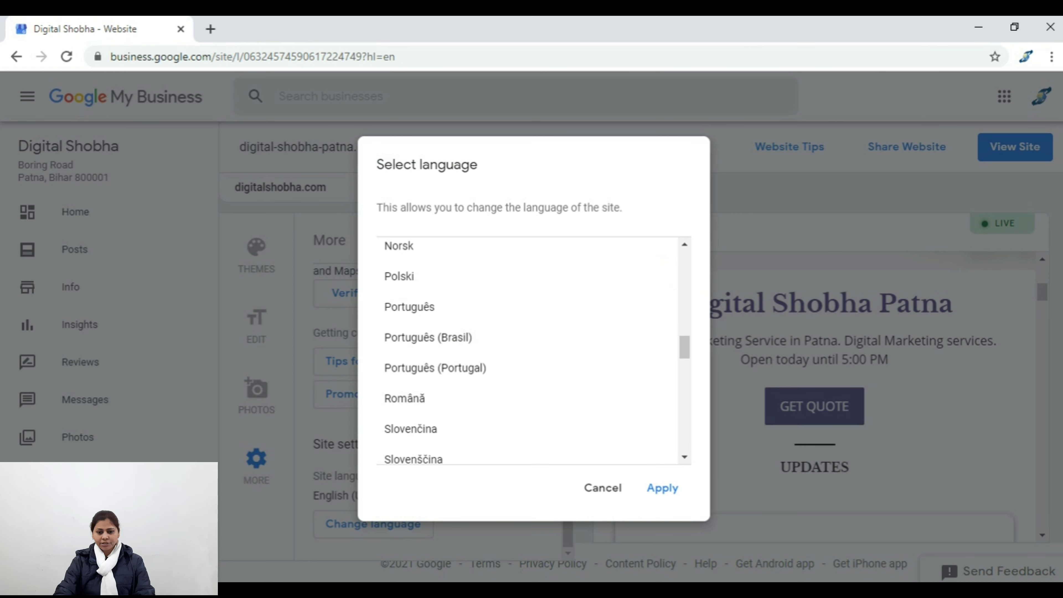
{"action": "key", "text": "Escape"}
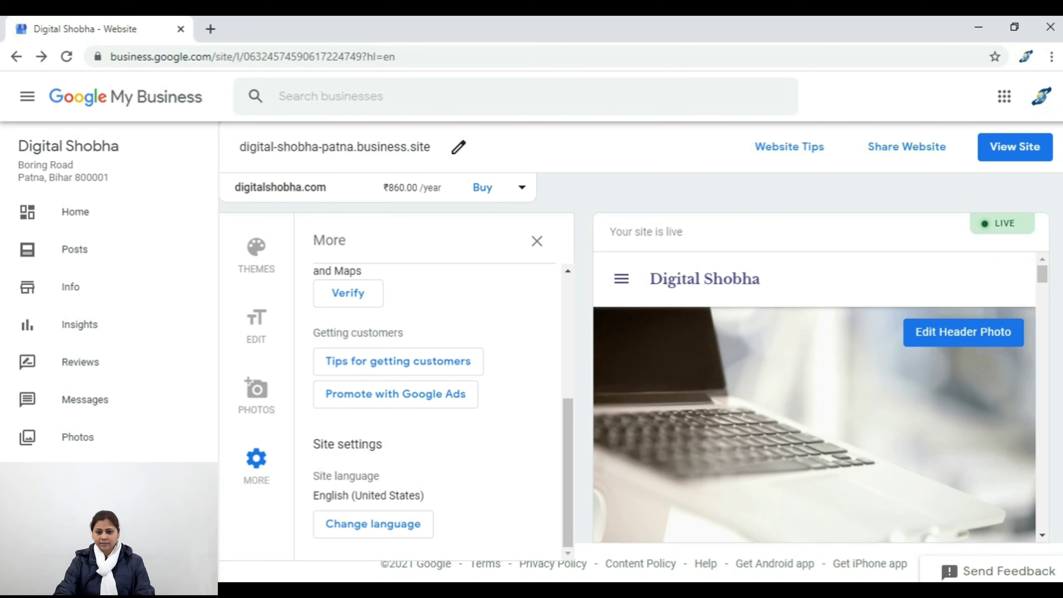
{"action": "scroll", "coordinate": [431, 398], "scroll_direction": "up", "scroll_amount": 5}
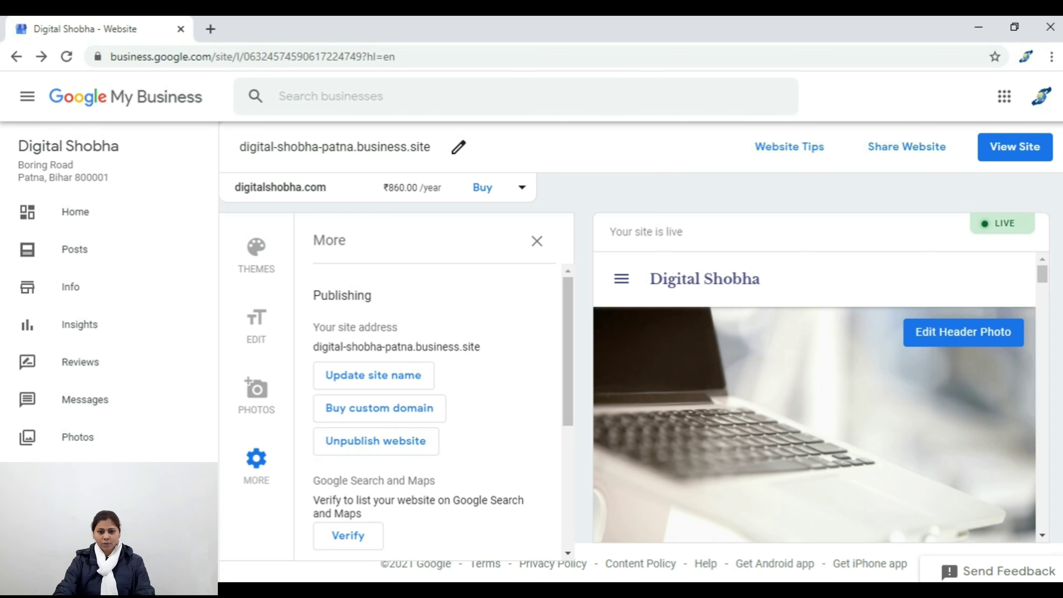
{"action": "left_click", "coordinate": [537, 241]}
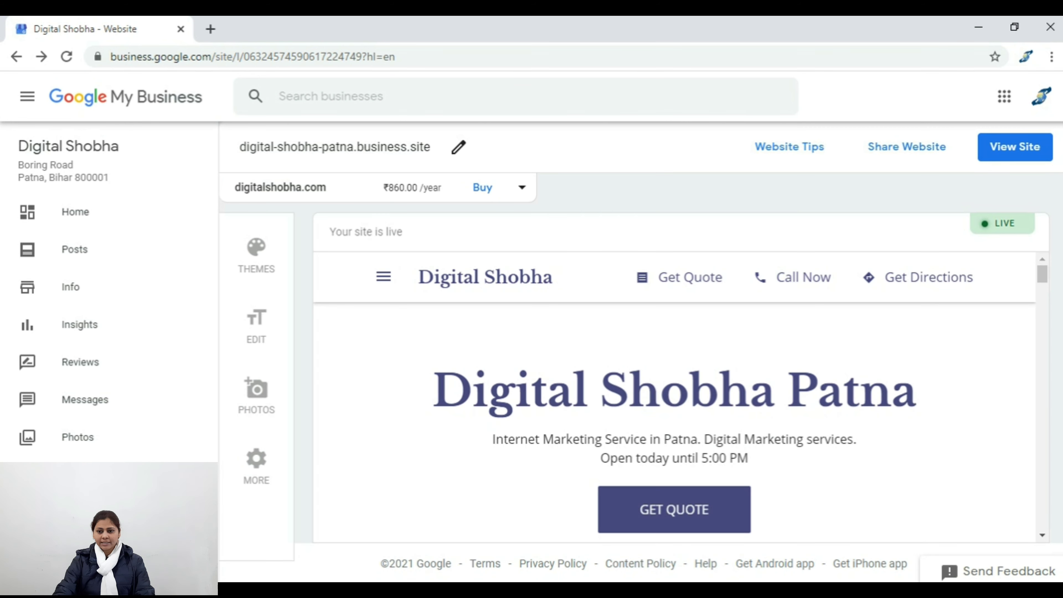
{"action": "left_click", "coordinate": [1015, 147]}
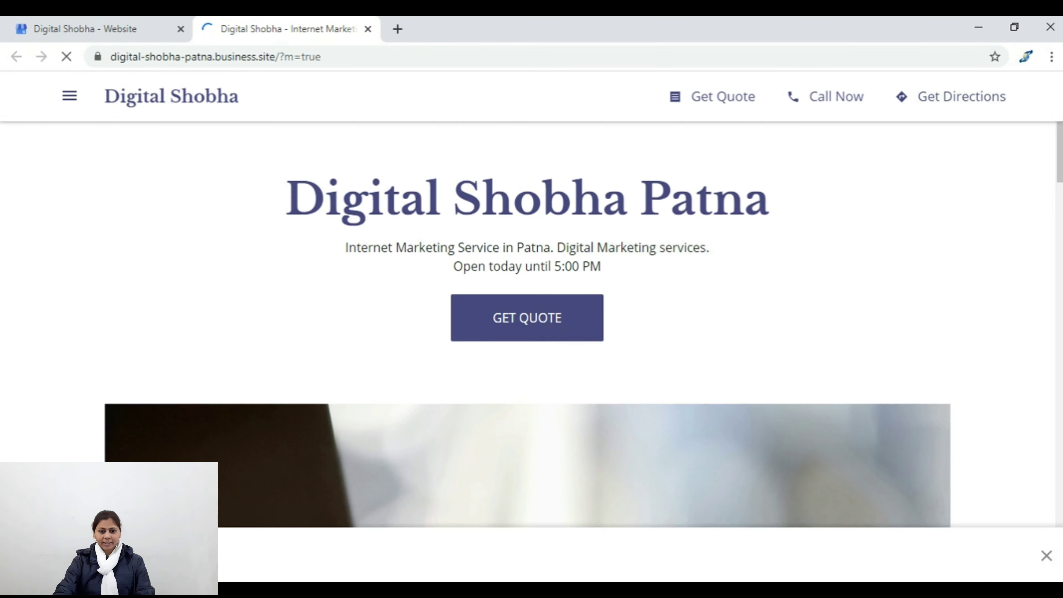
Step: After viewing the live site, return to the editor and open the header cover photo upload
{"action": "scroll", "coordinate": [528, 335], "scroll_direction": "down", "scroll_amount": 2}
{"action": "scroll", "coordinate": [528, 324], "scroll_direction": "down", "scroll_amount": 4}
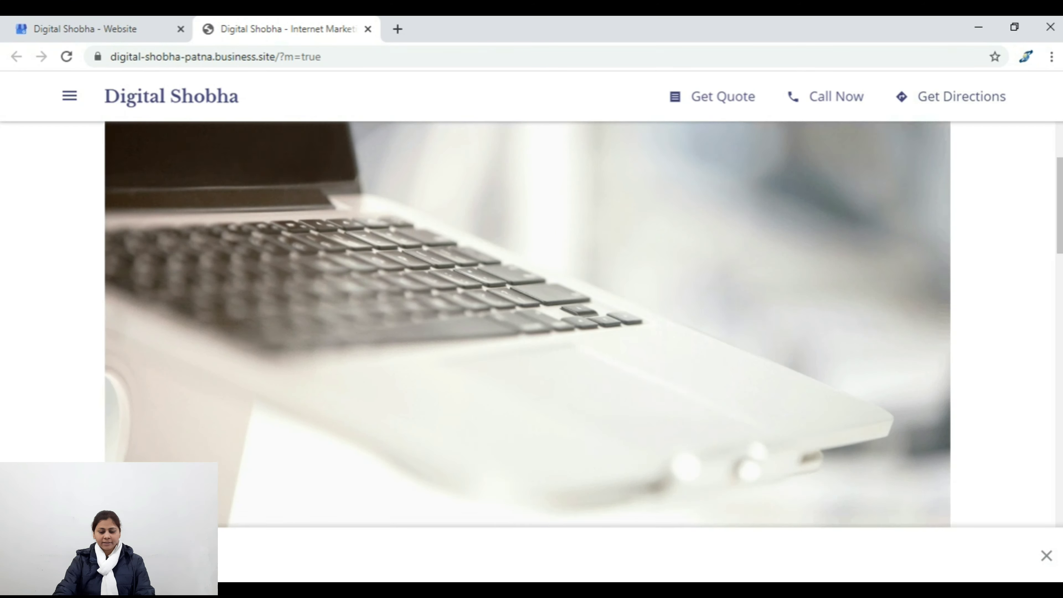
{"action": "scroll", "coordinate": [527, 325], "scroll_direction": "up", "scroll_amount": 8}
{"action": "key", "text": "ctrl+shift+Tab"}
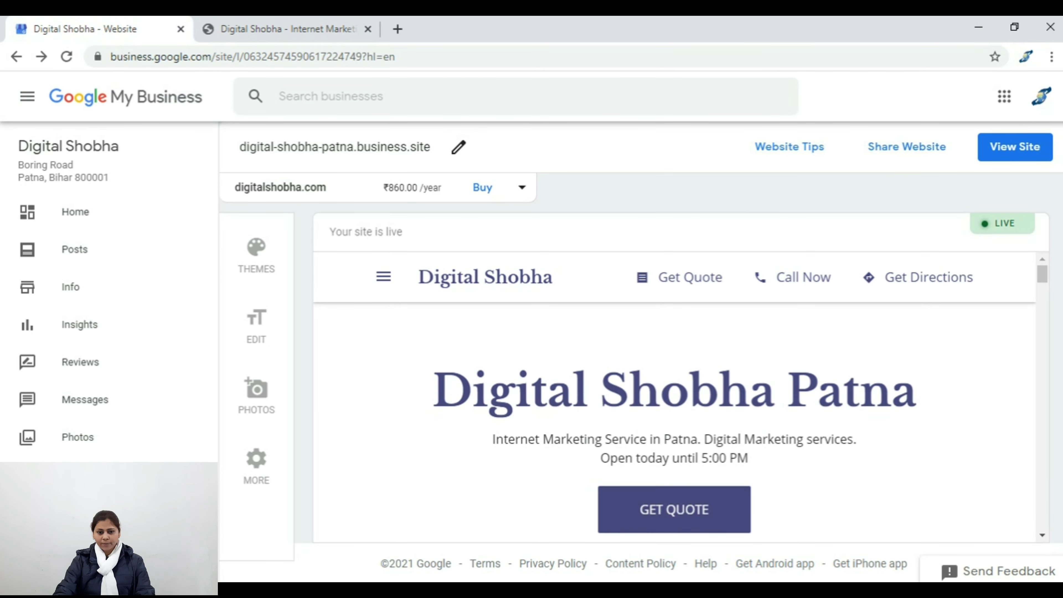
{"action": "scroll", "coordinate": [673, 398], "scroll_direction": "down", "scroll_amount": 5}
{"action": "scroll", "coordinate": [673, 398], "scroll_direction": "up", "scroll_amount": 3}
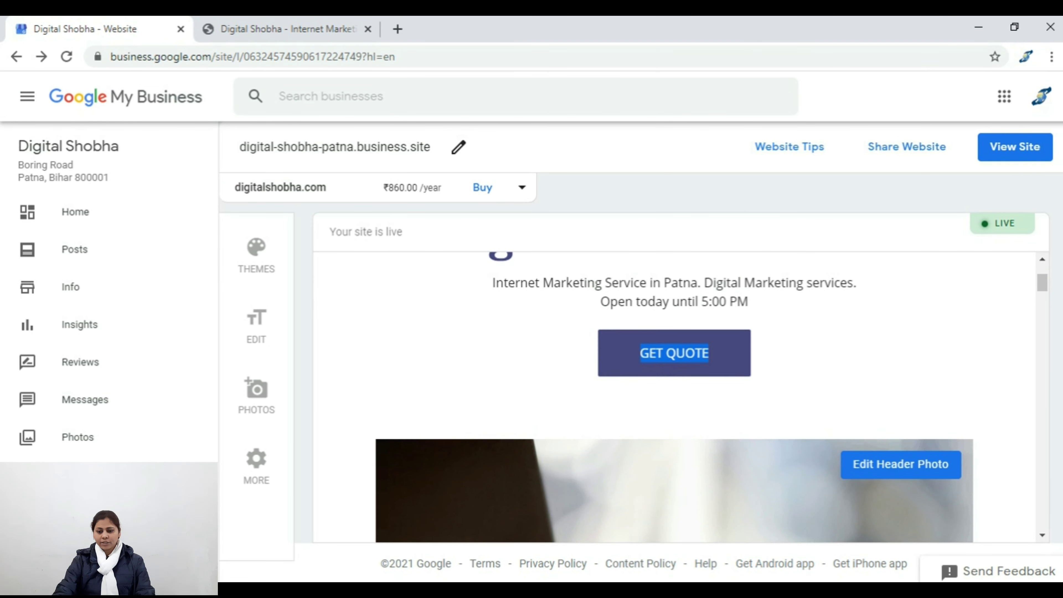
{"action": "scroll", "coordinate": [674, 398], "scroll_direction": "down", "scroll_amount": 2}
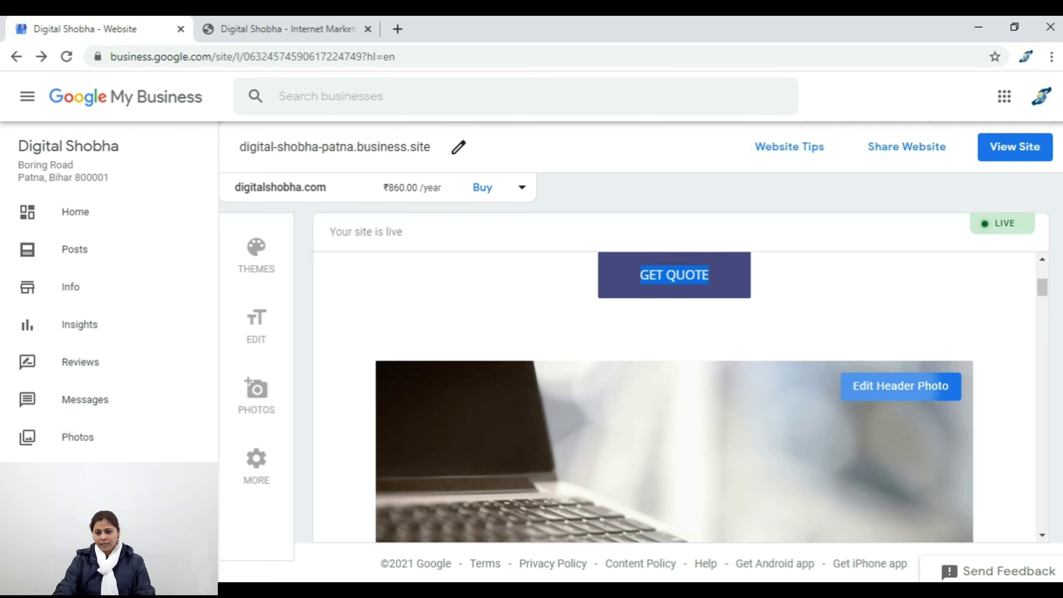
{"action": "left_click", "coordinate": [900, 386]}
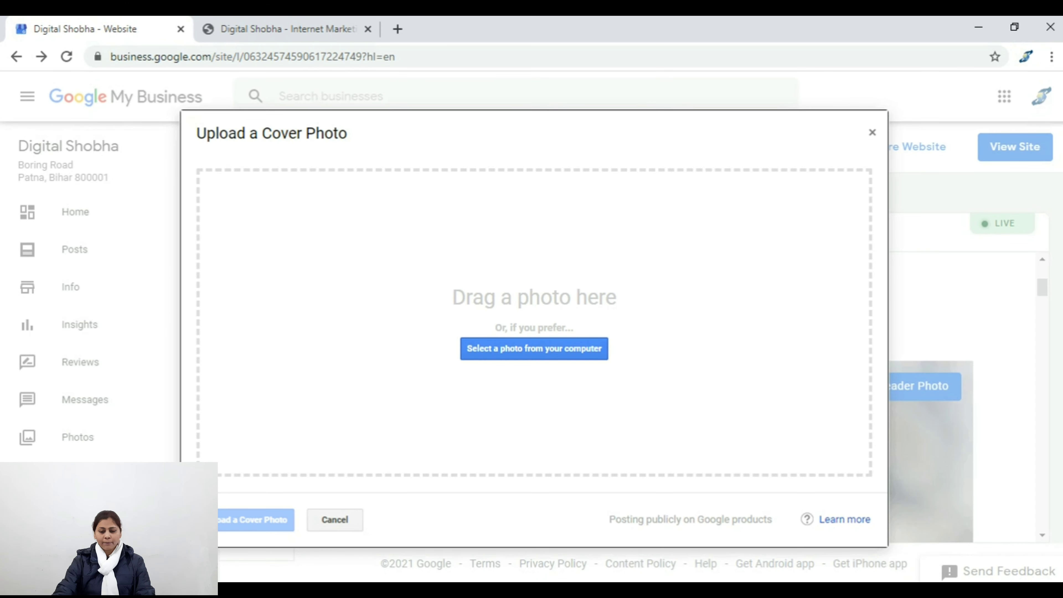
Step: Close the cover photo upload without choosing a photo, keeping the laptop header image
{"action": "key", "text": "Escape"}
{"action": "scroll", "coordinate": [673, 397], "scroll_direction": "down", "scroll_amount": 2}
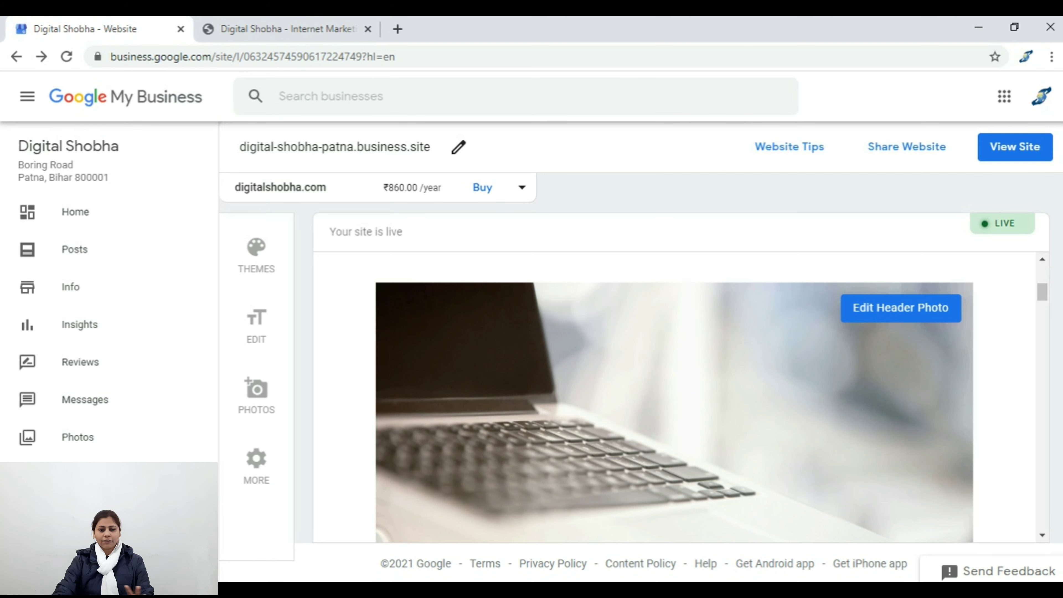
Step: Scroll the preview to the post section and highlight the 'Create your first post' heading
{"action": "scroll", "coordinate": [674, 396], "scroll_direction": "down", "scroll_amount": 2}
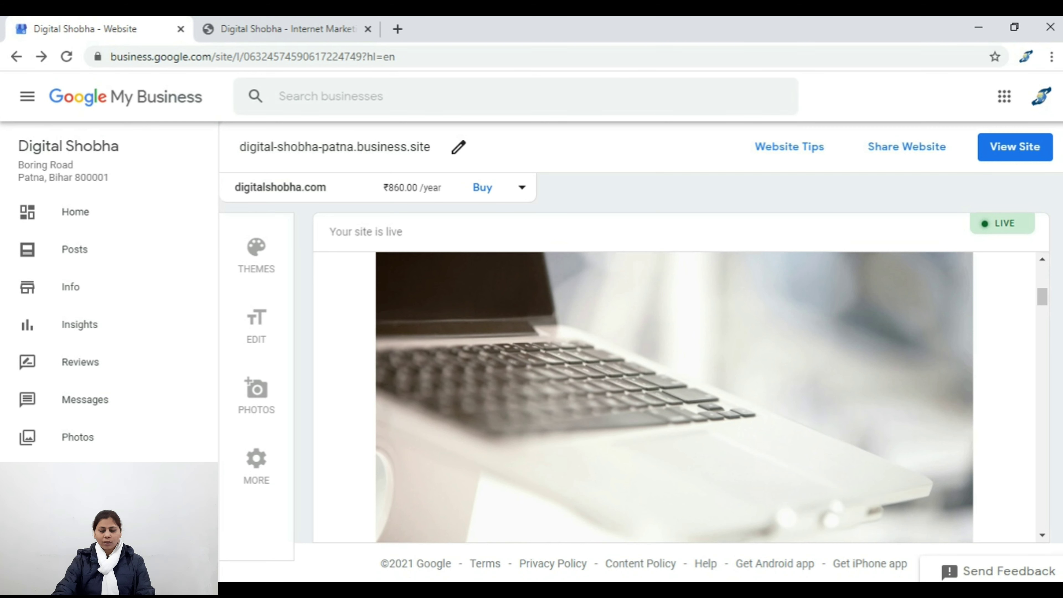
{"action": "scroll", "coordinate": [673, 396], "scroll_direction": "up", "scroll_amount": 2}
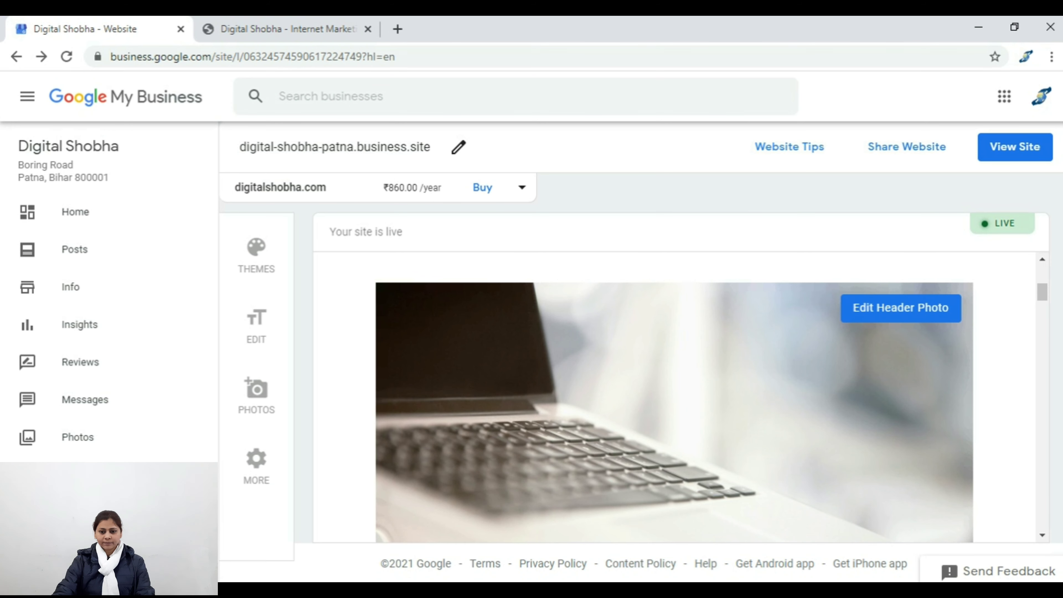
{"action": "scroll", "coordinate": [673, 396], "scroll_direction": "down", "scroll_amount": 5}
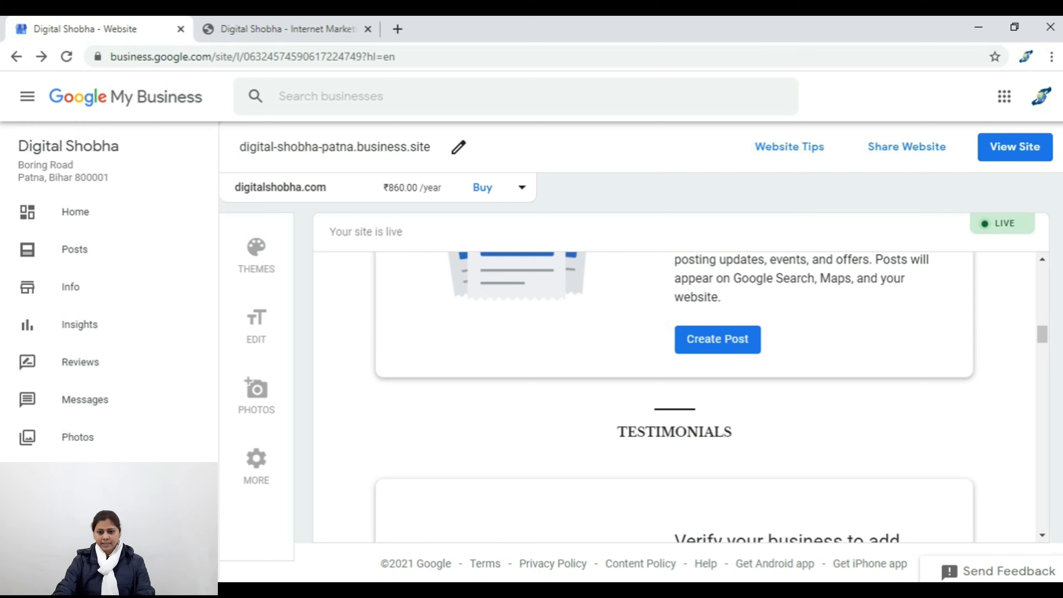
{"action": "scroll", "coordinate": [674, 397], "scroll_direction": "up", "scroll_amount": 3}
{"action": "scroll", "coordinate": [674, 396], "scroll_direction": "up", "scroll_amount": 3}
{"action": "triple_click", "coordinate": [761, 497]}
Step: Highlight the TESTIMONIALS heading and continue scrolling down to the Gallery
{"action": "scroll", "coordinate": [674, 397], "scroll_direction": "down", "scroll_amount": 5}
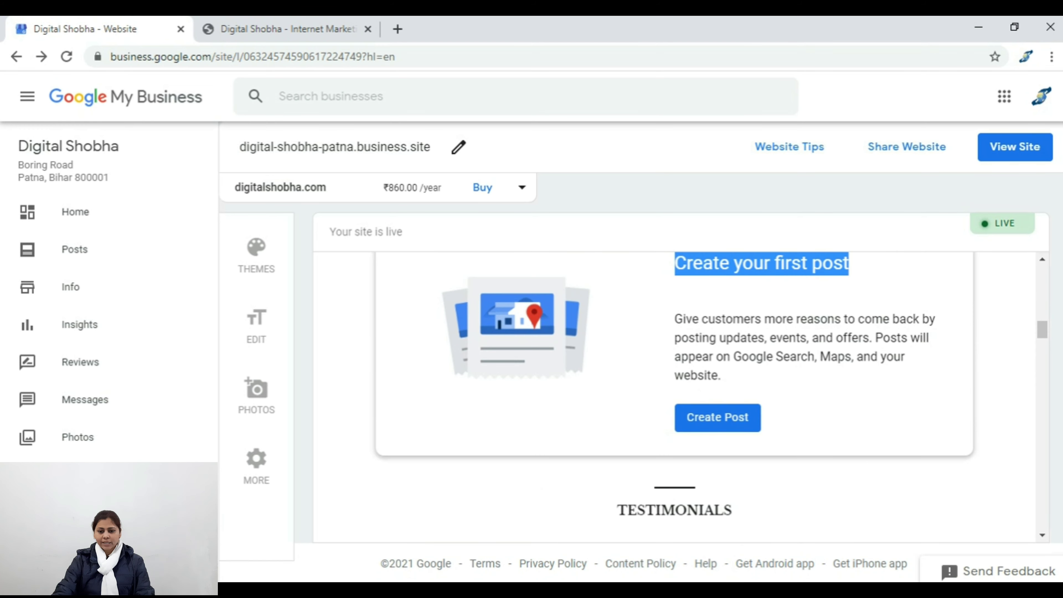
{"action": "scroll", "coordinate": [674, 396], "scroll_direction": "down", "scroll_amount": 3}
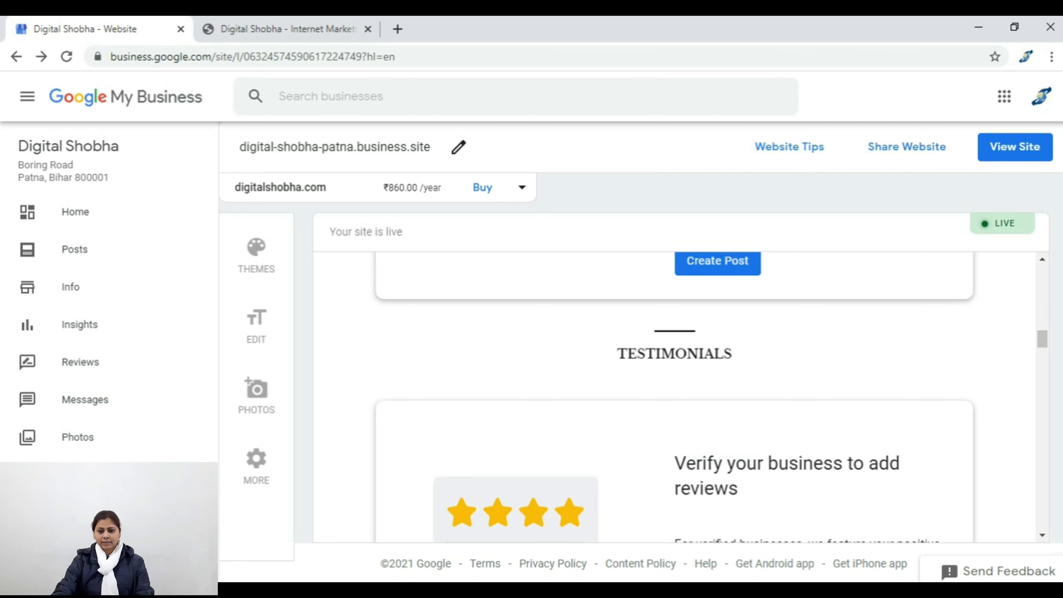
{"action": "scroll", "coordinate": [674, 396], "scroll_direction": "up", "scroll_amount": 2}
{"action": "triple_click", "coordinate": [674, 431]}
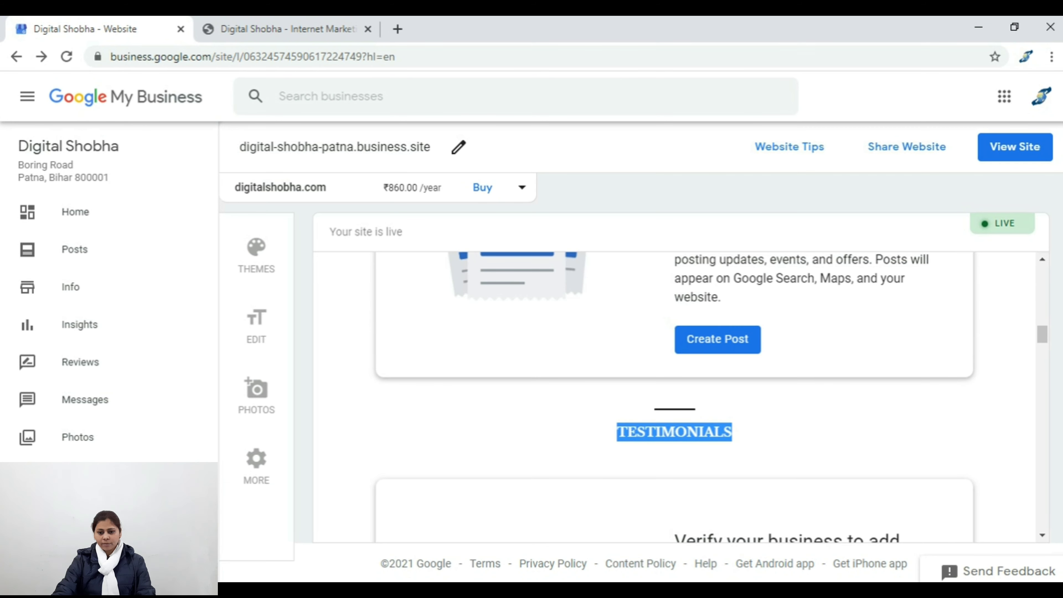
{"action": "scroll", "coordinate": [673, 396], "scroll_direction": "down", "scroll_amount": 5}
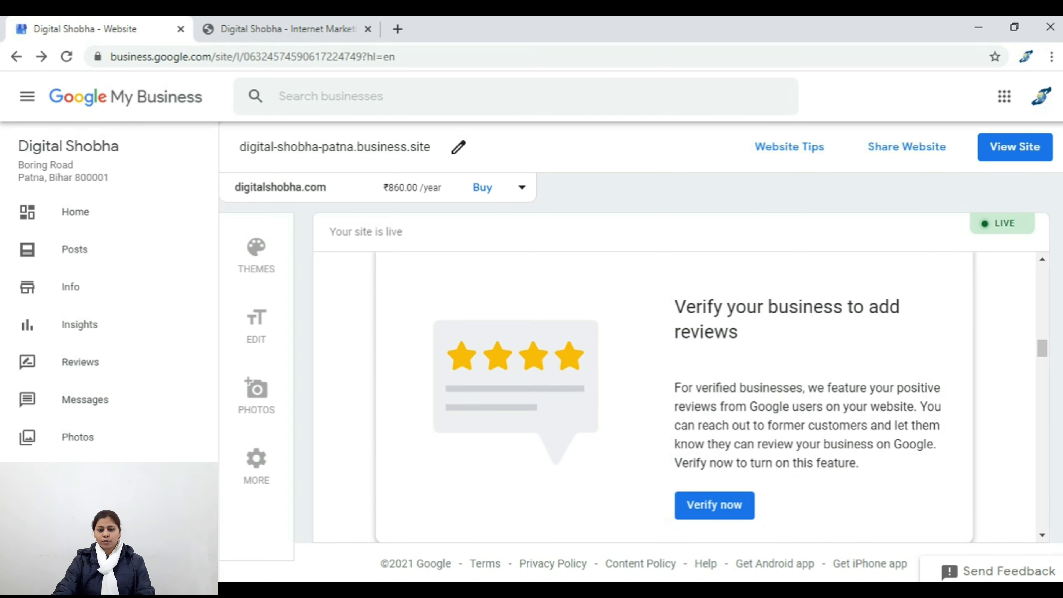
{"action": "scroll", "coordinate": [673, 396], "scroll_direction": "down", "scroll_amount": 4}
{"action": "scroll", "coordinate": [673, 397], "scroll_direction": "up", "scroll_amount": 4}
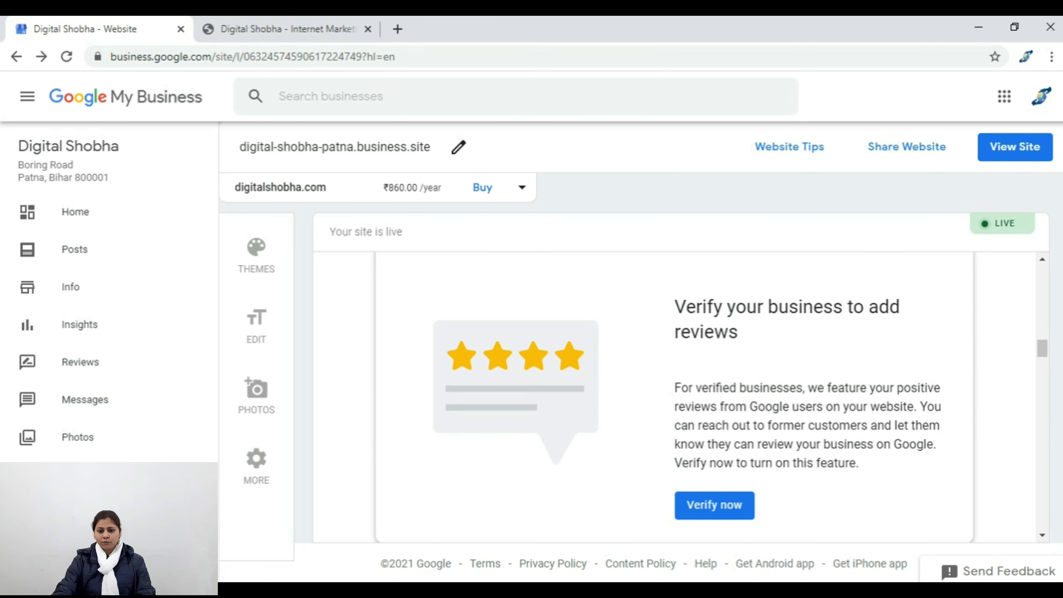
{"action": "scroll", "coordinate": [674, 396], "scroll_direction": "down", "scroll_amount": 2}
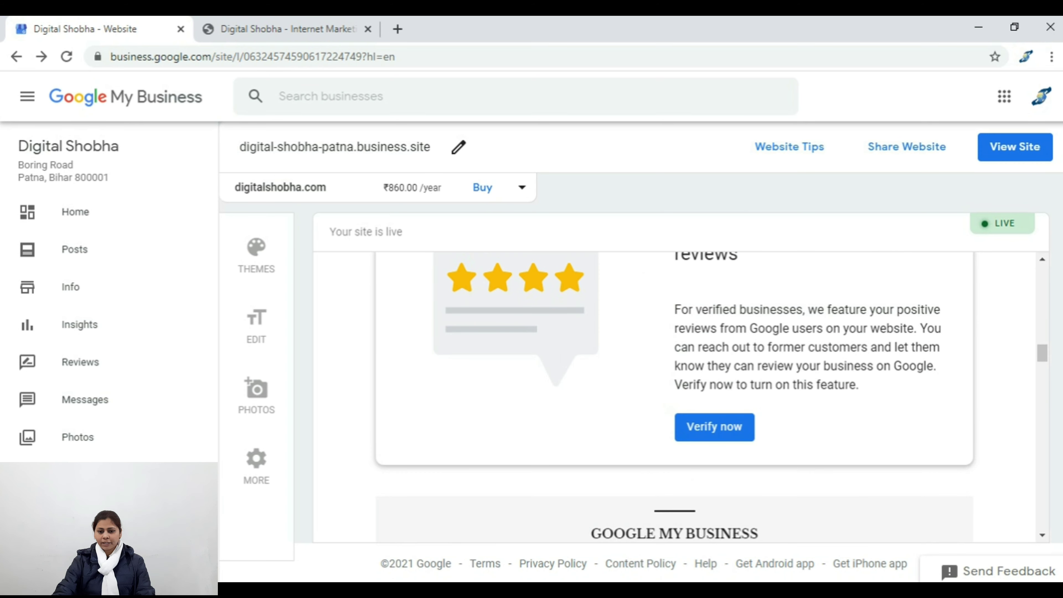
{"action": "scroll", "coordinate": [674, 397], "scroll_direction": "down", "scroll_amount": 3}
{"action": "scroll", "coordinate": [674, 397], "scroll_direction": "down", "scroll_amount": 6}
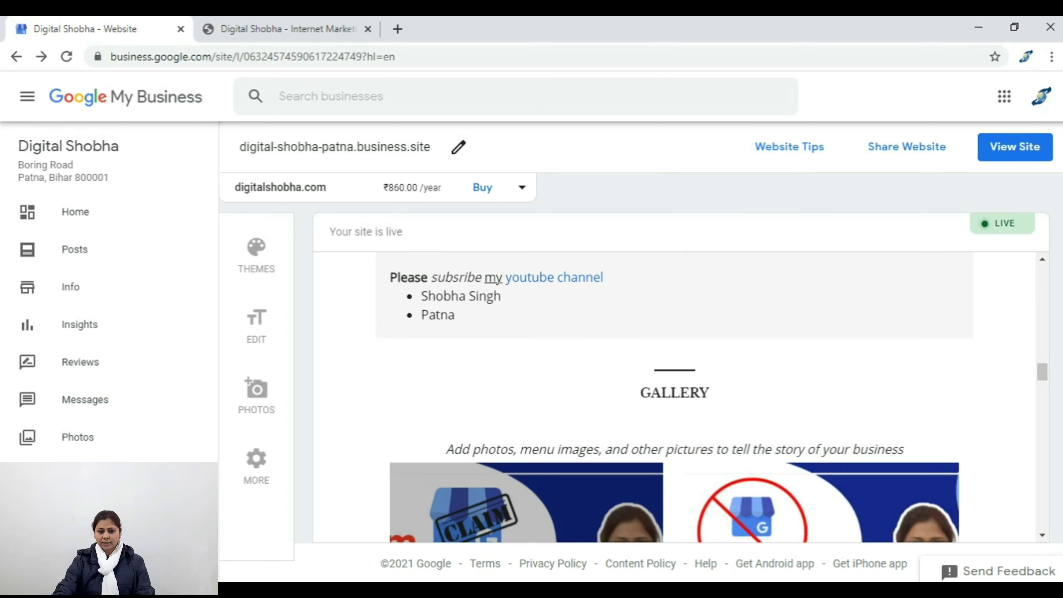
Step: Scroll through Contact Us, the map, address and business hours, then back up to the gallery
{"action": "left_click_drag", "start_coordinate": [626, 332], "coordinate": [722, 333]}
{"action": "scroll", "coordinate": [673, 396], "scroll_direction": "down", "scroll_amount": 2}
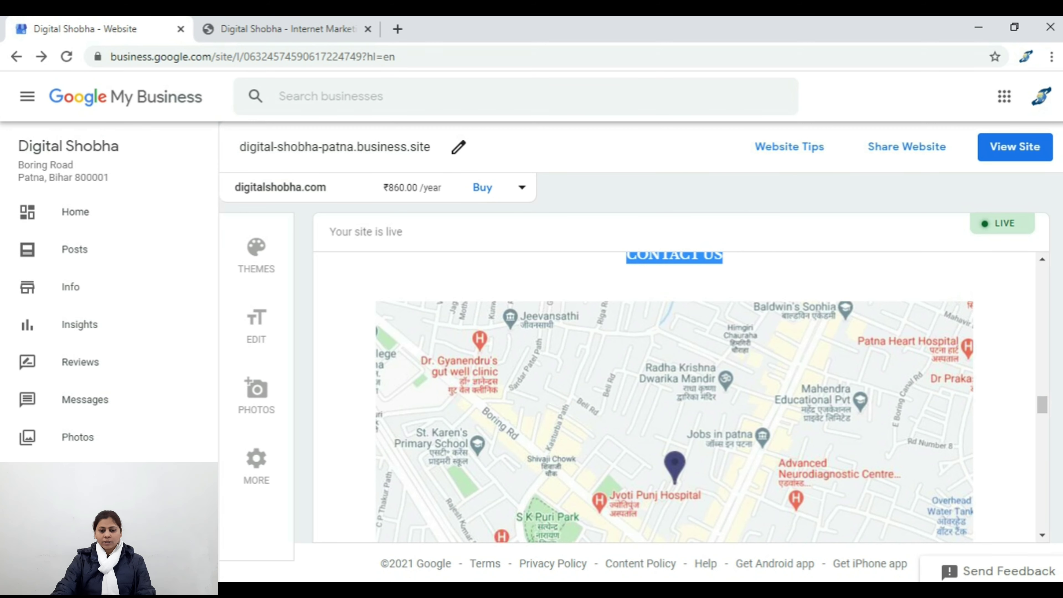
{"action": "scroll", "coordinate": [674, 396], "scroll_direction": "down", "scroll_amount": 4}
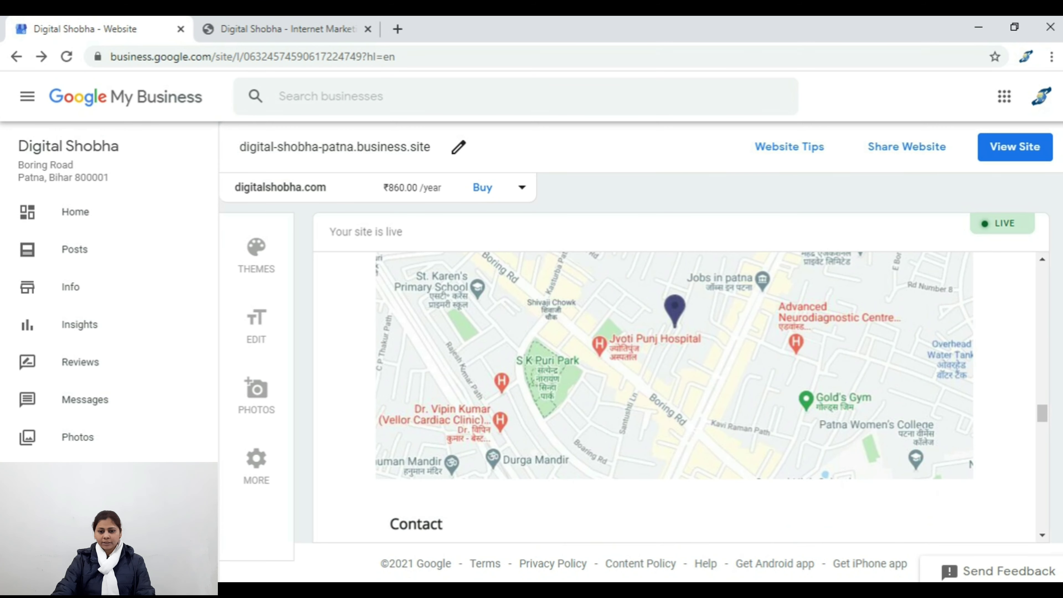
{"action": "scroll", "coordinate": [674, 396], "scroll_direction": "down", "scroll_amount": 2}
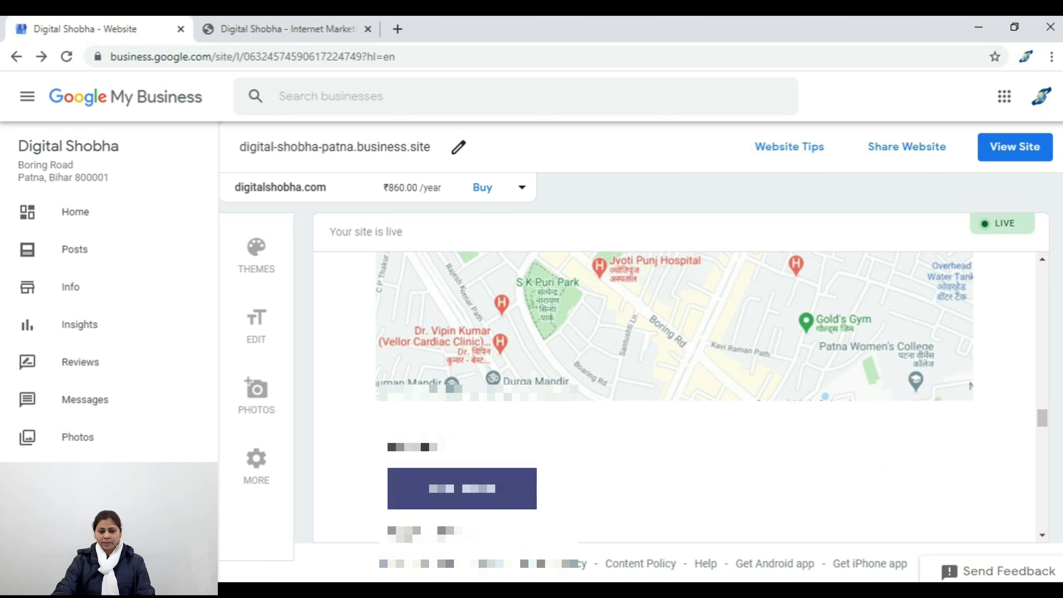
{"action": "scroll", "coordinate": [674, 396], "scroll_direction": "down", "scroll_amount": 4}
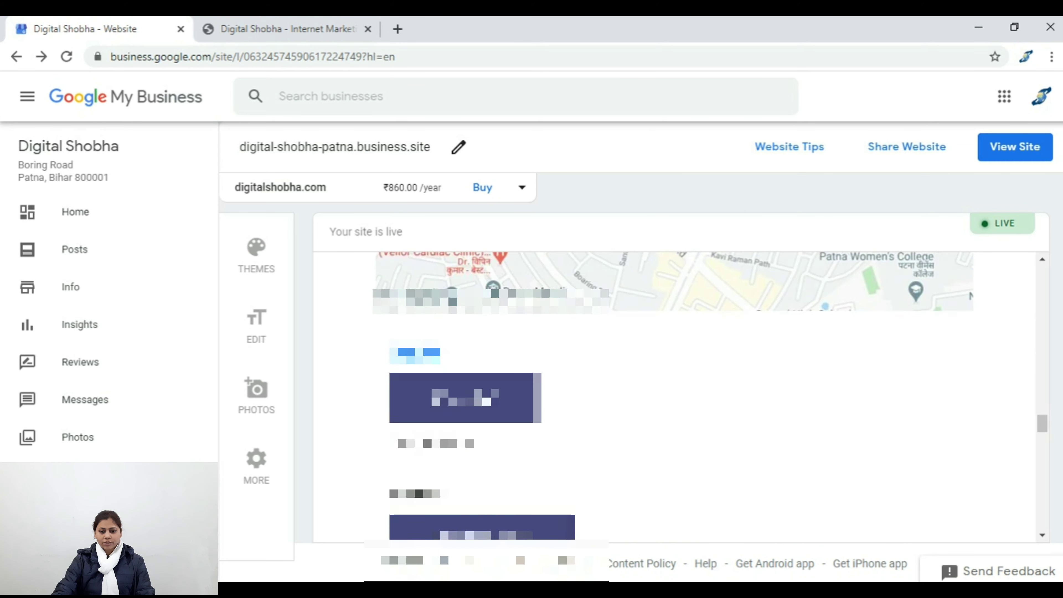
{"action": "scroll", "coordinate": [674, 397], "scroll_direction": "down", "scroll_amount": 4}
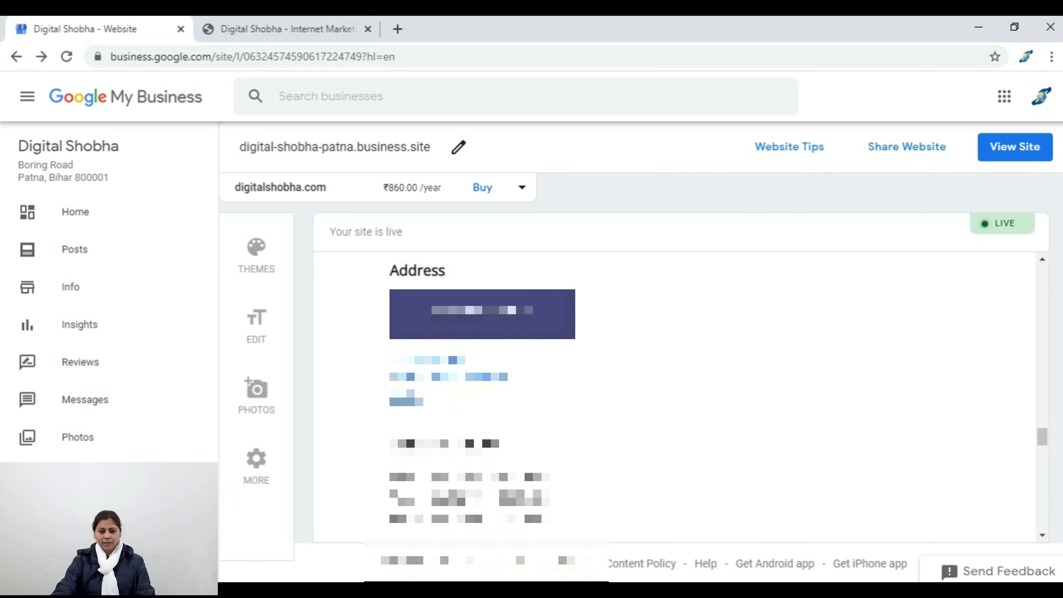
{"action": "scroll", "coordinate": [673, 396], "scroll_direction": "down", "scroll_amount": 5}
{"action": "scroll", "coordinate": [674, 396], "scroll_direction": "up", "scroll_amount": 9}
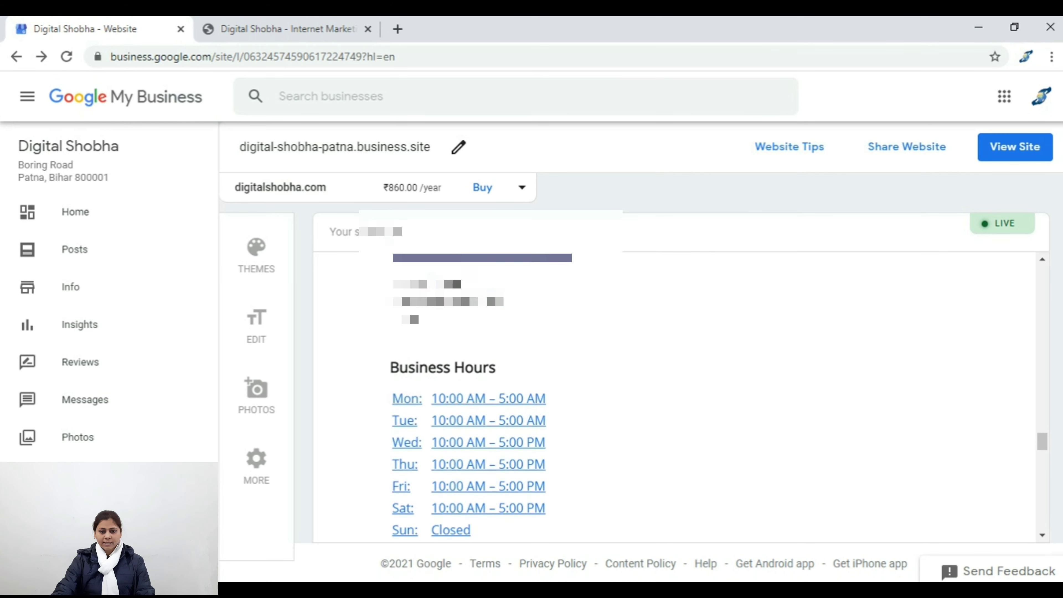
{"action": "scroll", "coordinate": [674, 396], "scroll_direction": "down", "scroll_amount": 3}
{"action": "scroll", "coordinate": [674, 396], "scroll_direction": "up", "scroll_amount": 6}
{"action": "scroll", "coordinate": [673, 396], "scroll_direction": "up", "scroll_amount": 2}
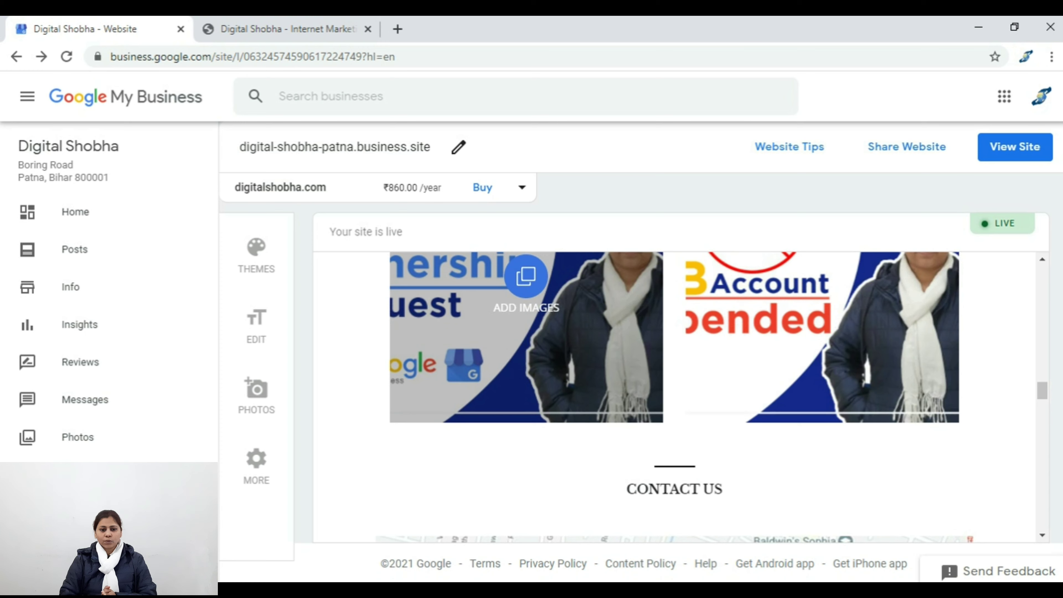
Step: Scroll the site preview back up to the 'Digital Shobha Patna' header
{"action": "scroll", "coordinate": [673, 396], "scroll_direction": "up", "scroll_amount": 10}
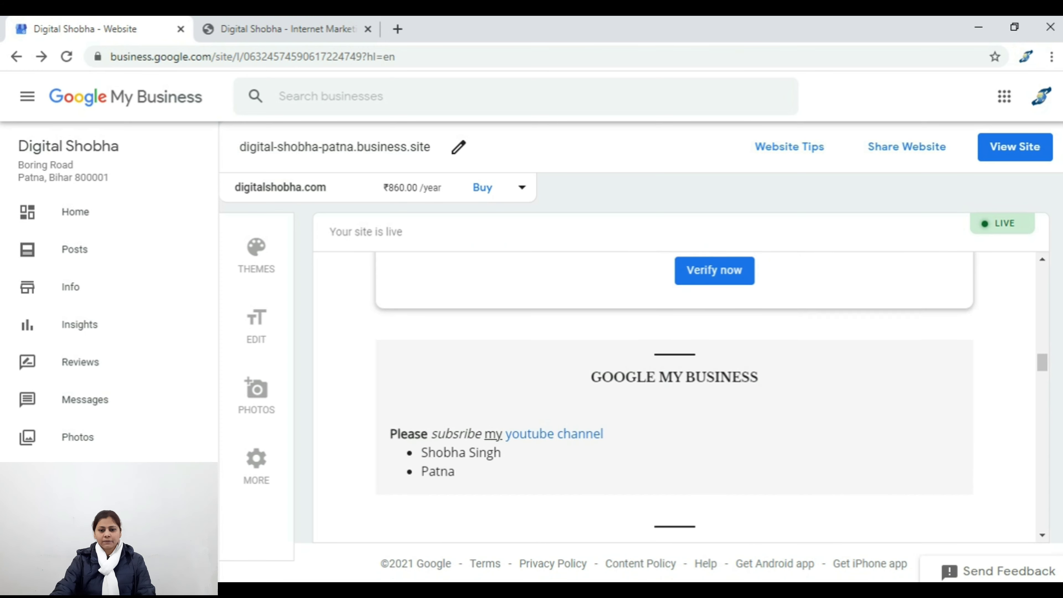
{"action": "scroll", "coordinate": [673, 396], "scroll_direction": "up", "scroll_amount": 5}
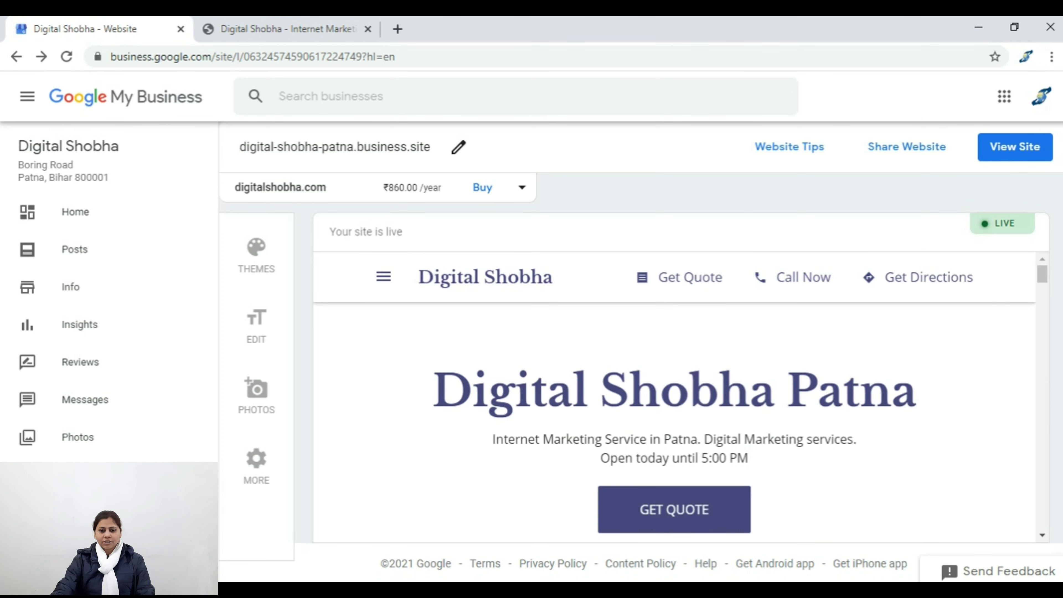